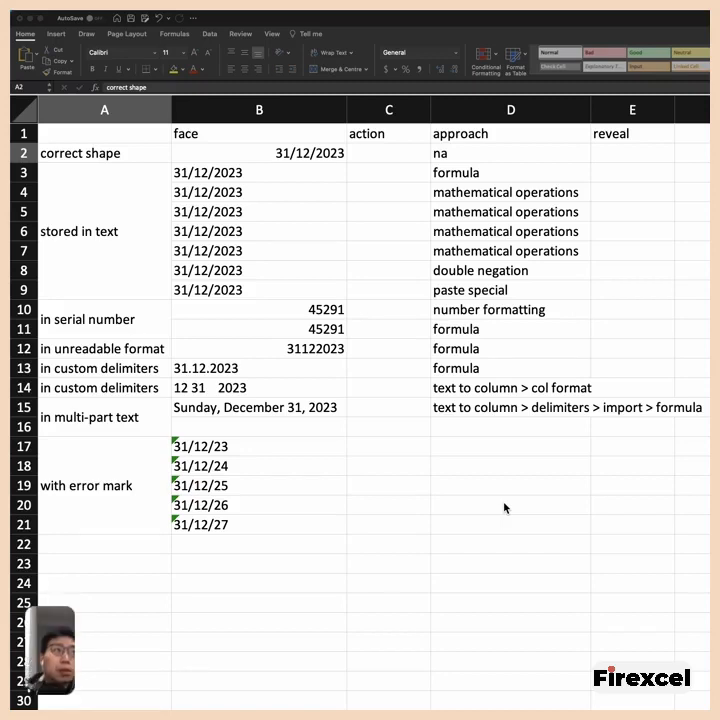
- Examine the date entries in the face column, from the correct-shape date in B2 down to the error-marked rows
click(268, 110)
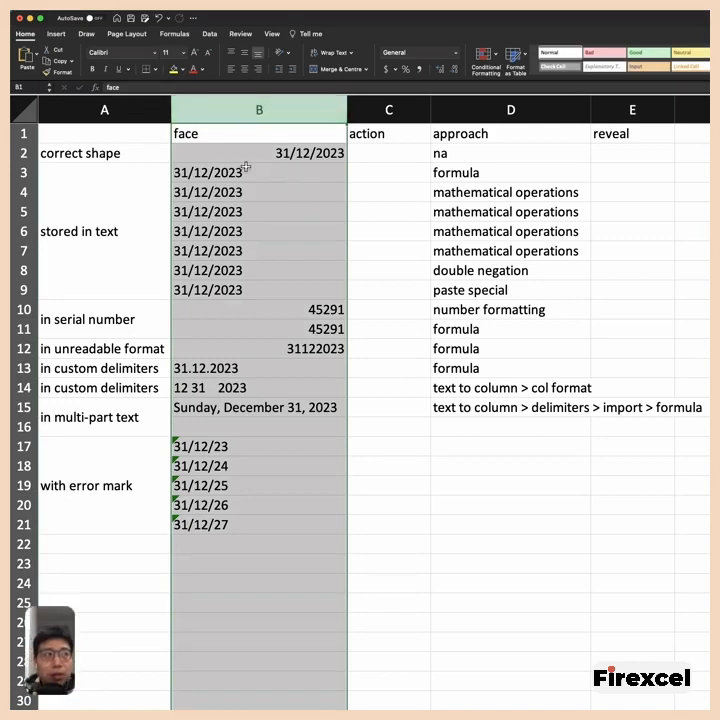
click(143, 160)
click(220, 152)
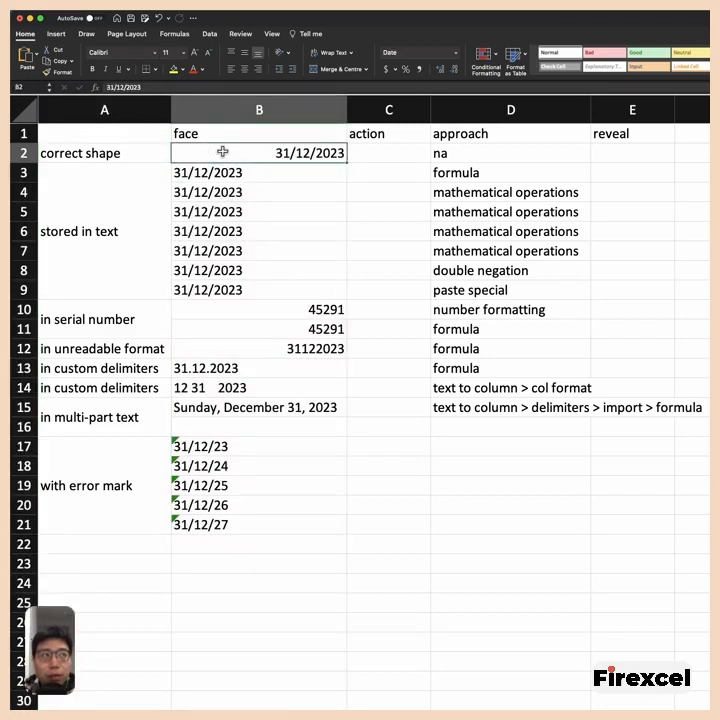
key(Down)
key(Down)
key(Down)
key(Down)
key(Down)
key(Down)
key(Down)
key(Down)
key(Down)
key(Down)
key(Down)
key(Down)
key(Down)
key(Down)
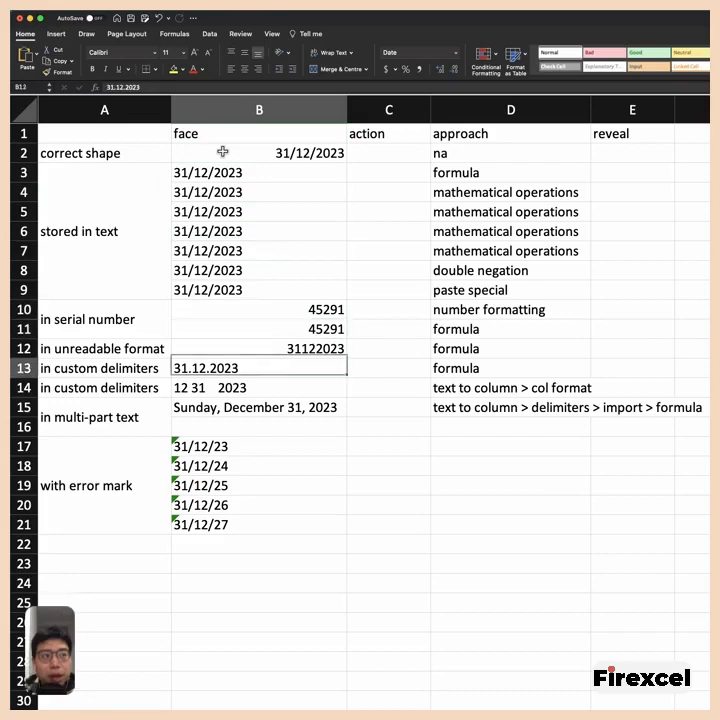
key(Down)
key(Down)
key(Down)
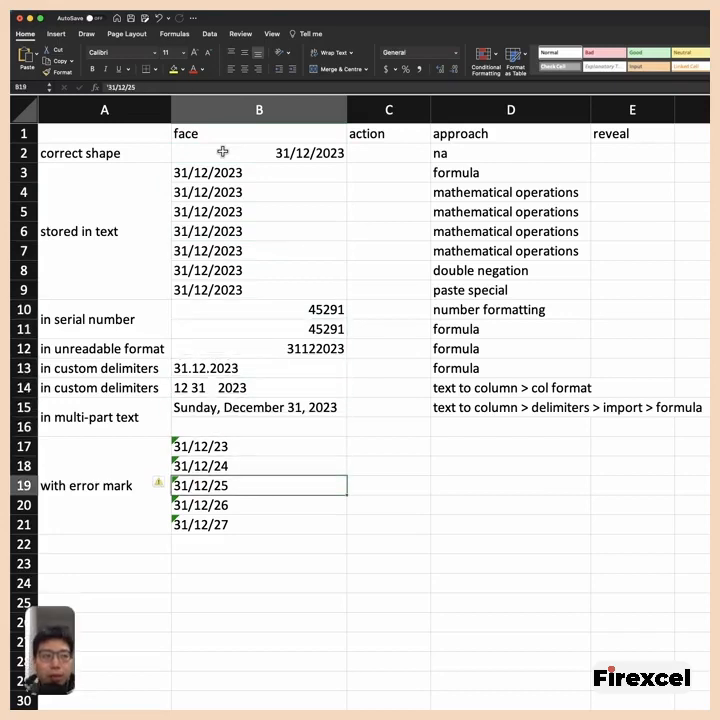
key(Up)
key(Up)
key(Up)
key(Up)
key(Up)
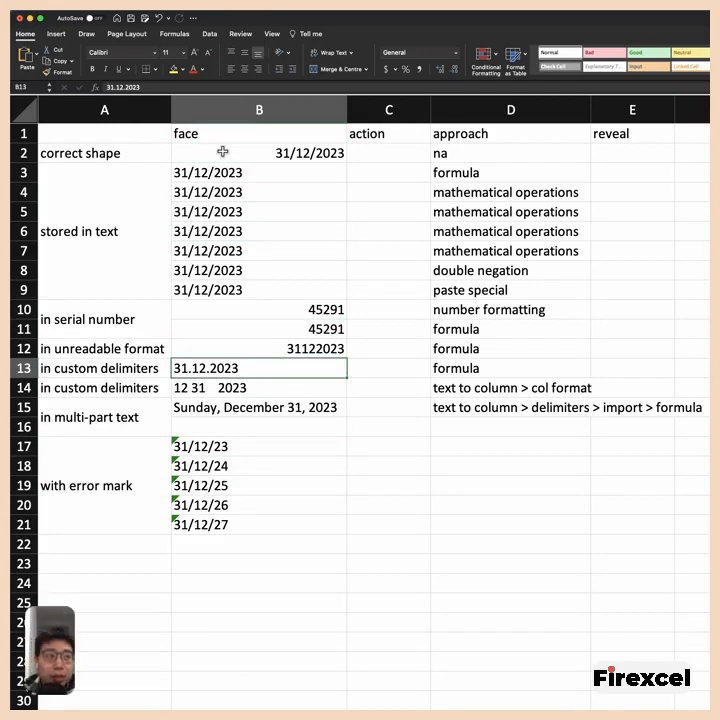
key(Up)
key(Up)
key(Up)
key(Up)
key(Up)
key(Up)
key(Up)
key(Up)
key(Up)
key(Up)
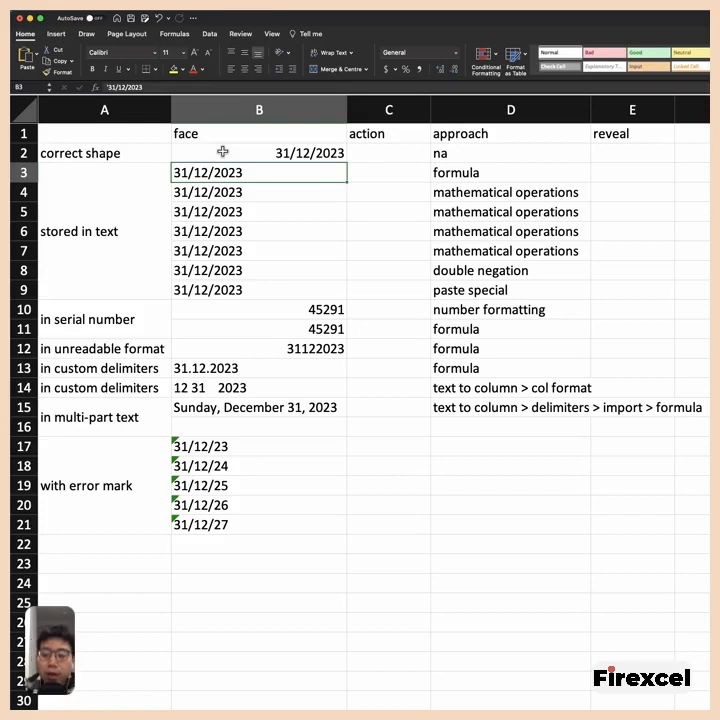
click(222, 152)
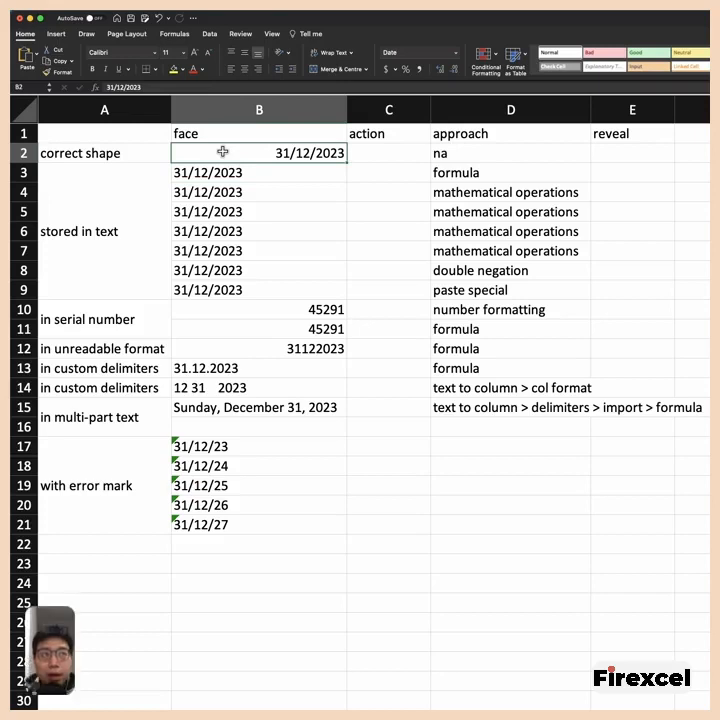
key(Up)
key(Down)
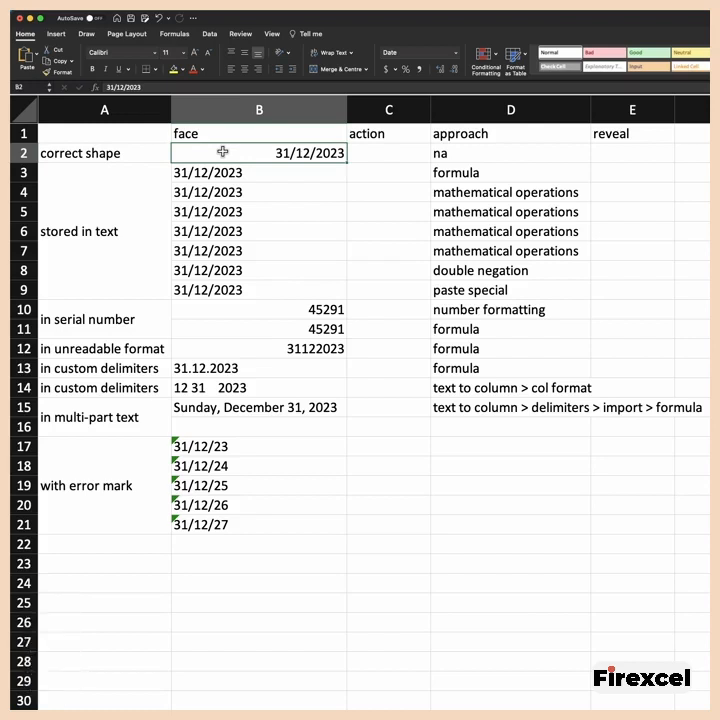
- Inspect the number format category of the text-stored date in B3 without changing it
click(218, 178)
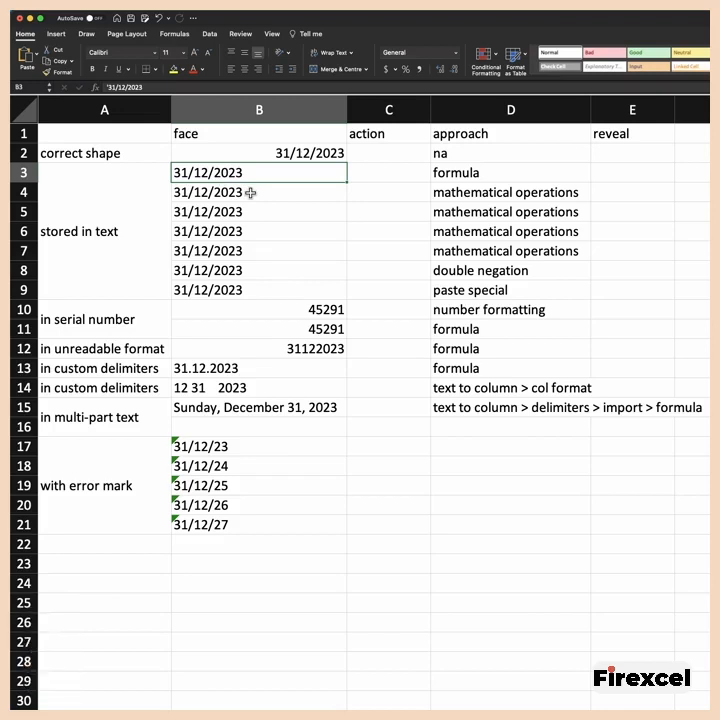
key(super+1)
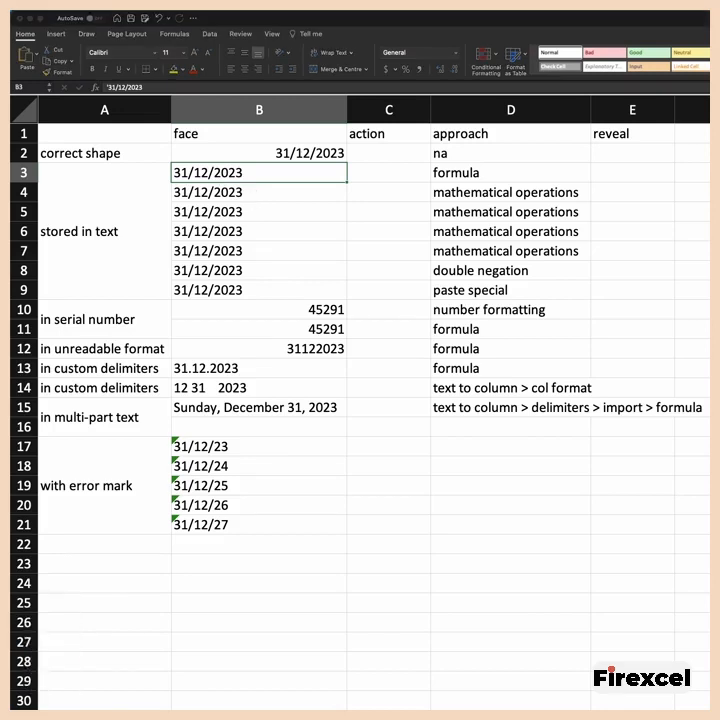
drag(451, 209, 400, 214)
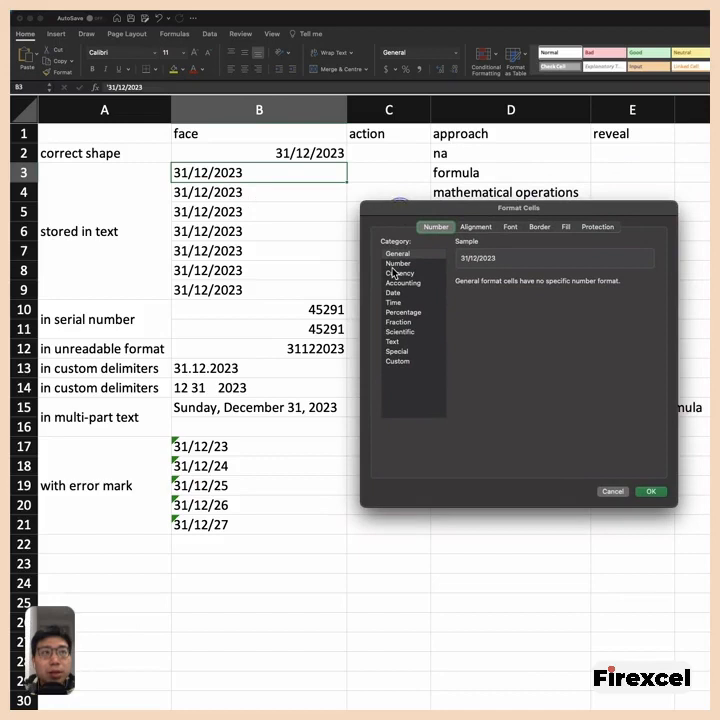
click(612, 491)
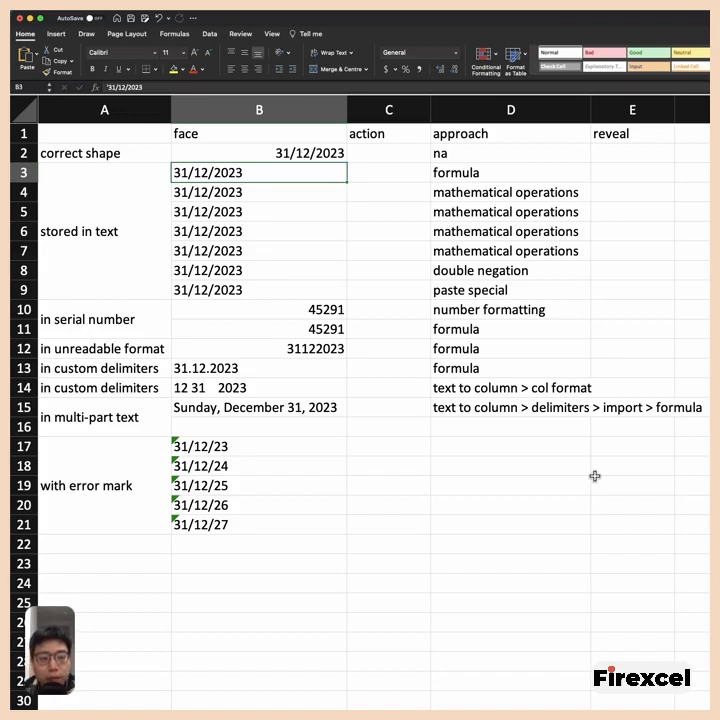
click(26, 153)
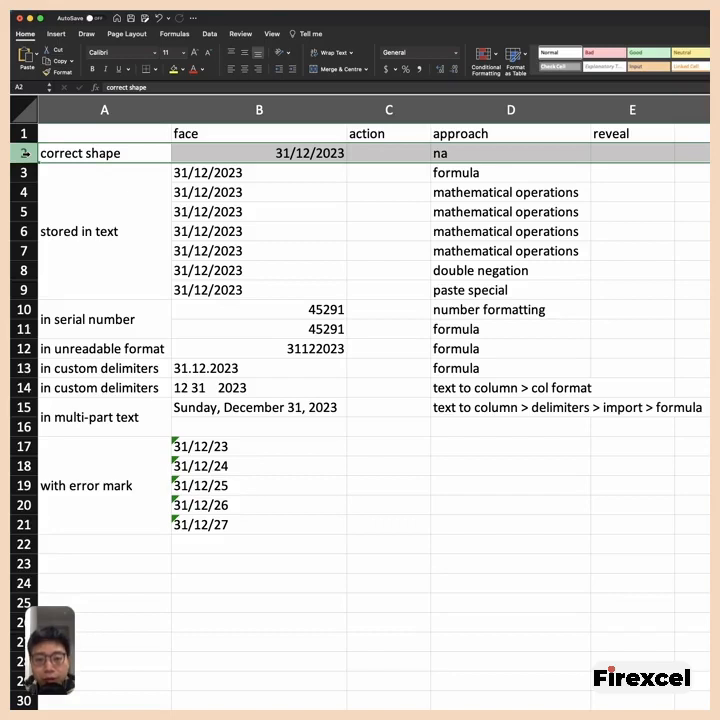
- Enter =VALUE(B3) in C3 to convert the text-stored date into a serial number
click(86, 200)
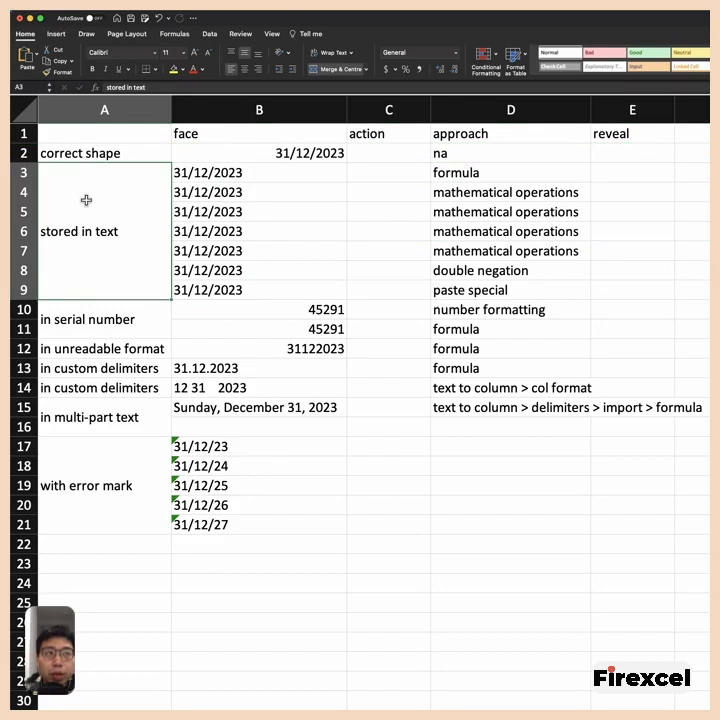
key(Right)
key(Right)
key(Right)
key(Left)
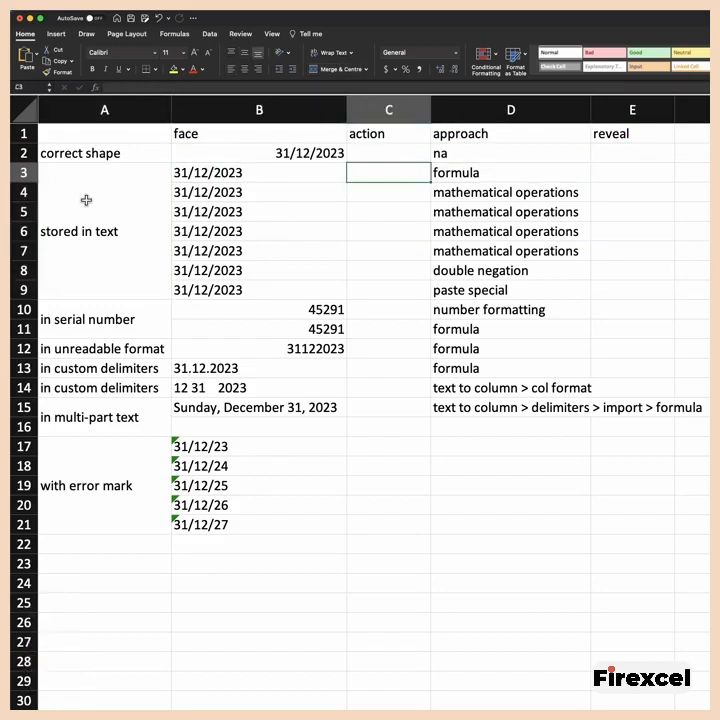
text(=value)
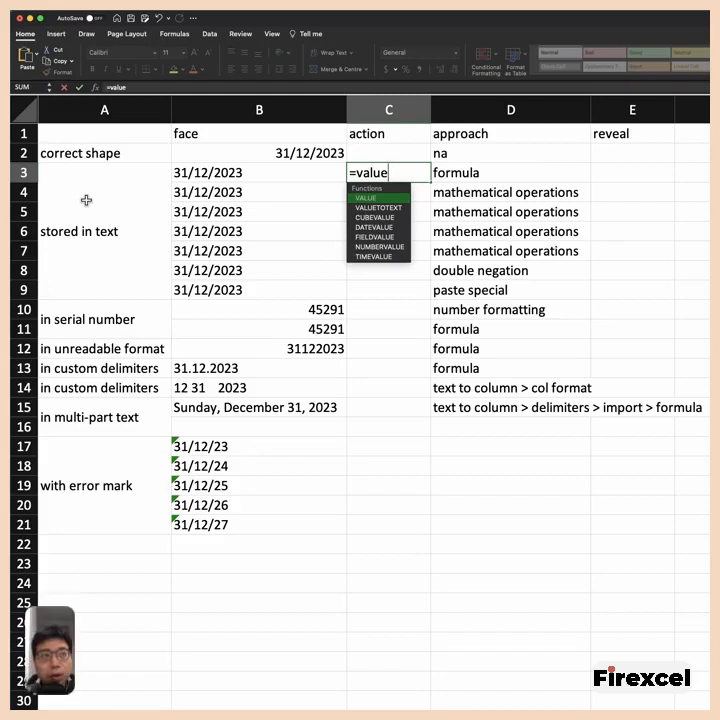
key(Tab)
key(Left)
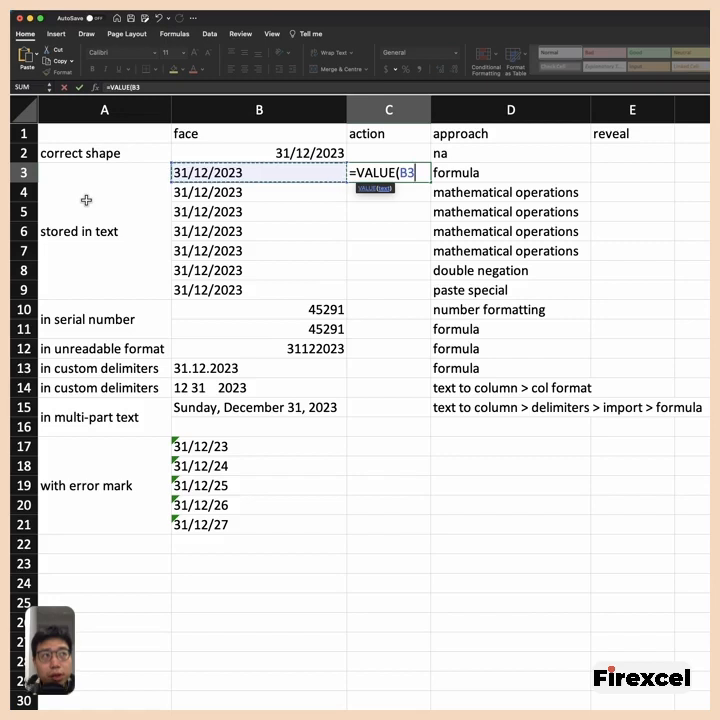
text())
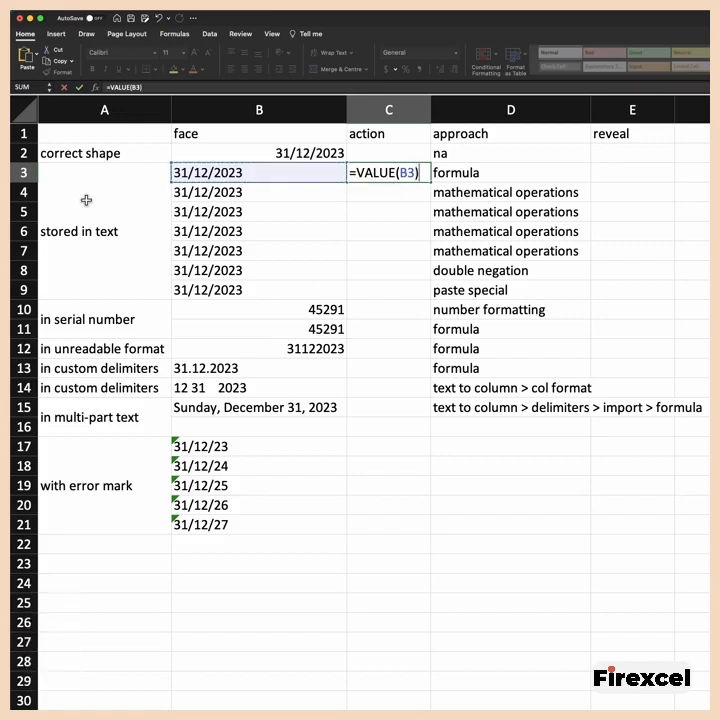
key(Return)
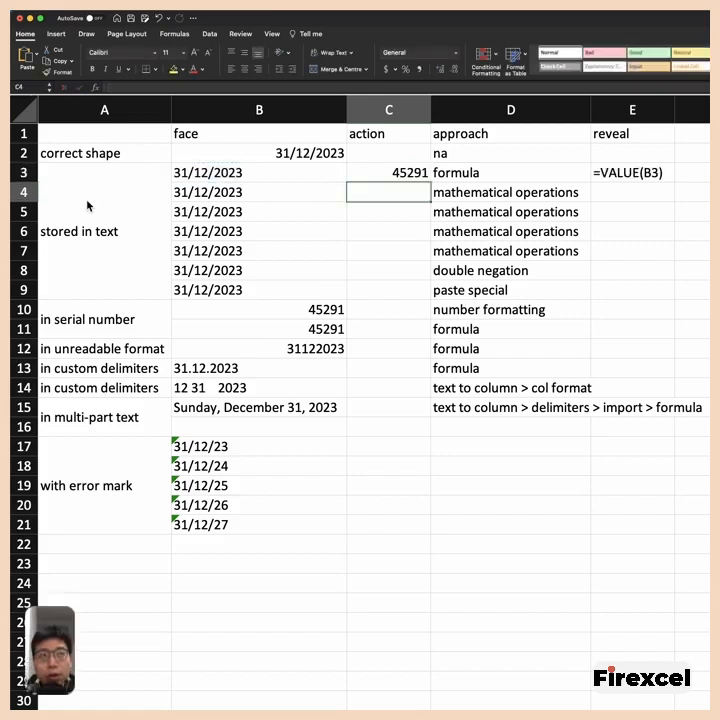
- Wrap the C3 formula in a TEXT function so it reads =TEXT(VALUE(B3),"dd/mm/yyyy")
key(Up)
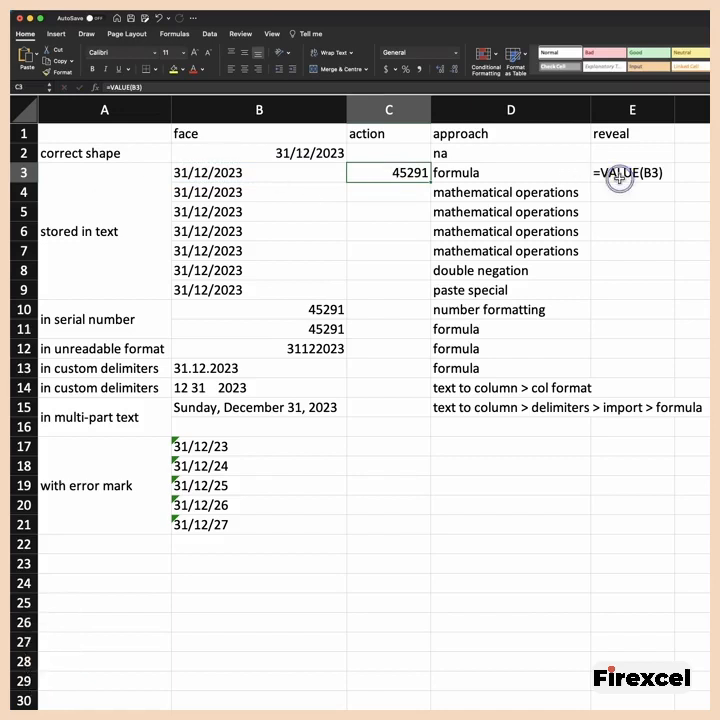
double_click(378, 173)
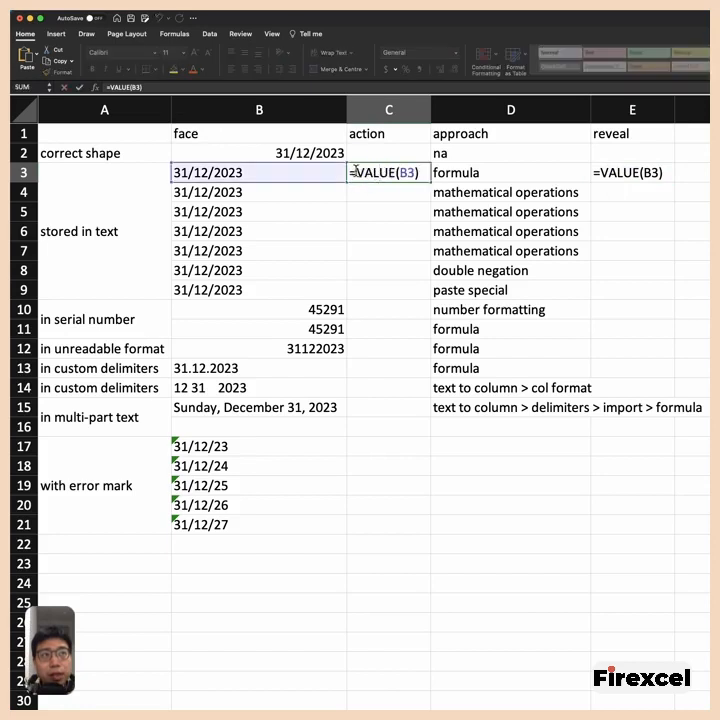
click(356, 172)
text(tex)
key(BackSpace)
key(BackSpace)
key(BackSpace)
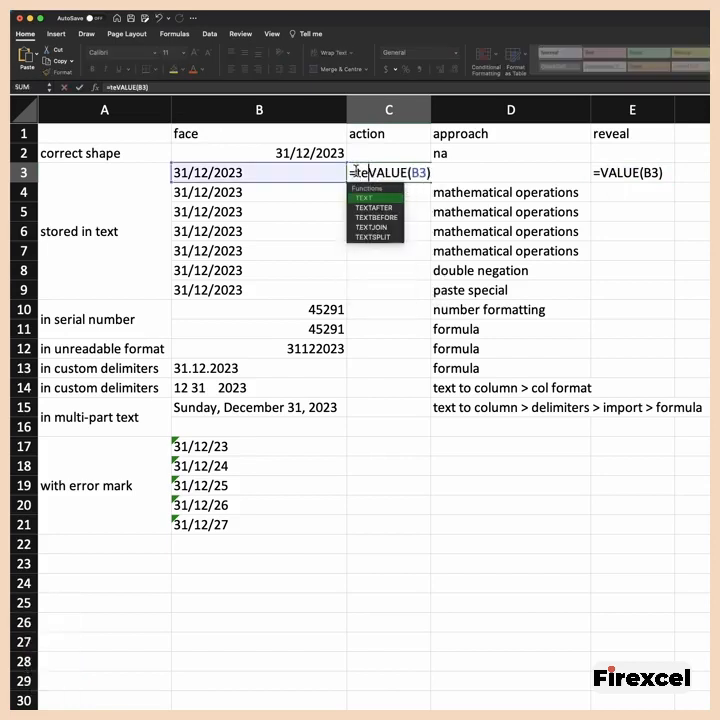
text(text)
key(Tab)
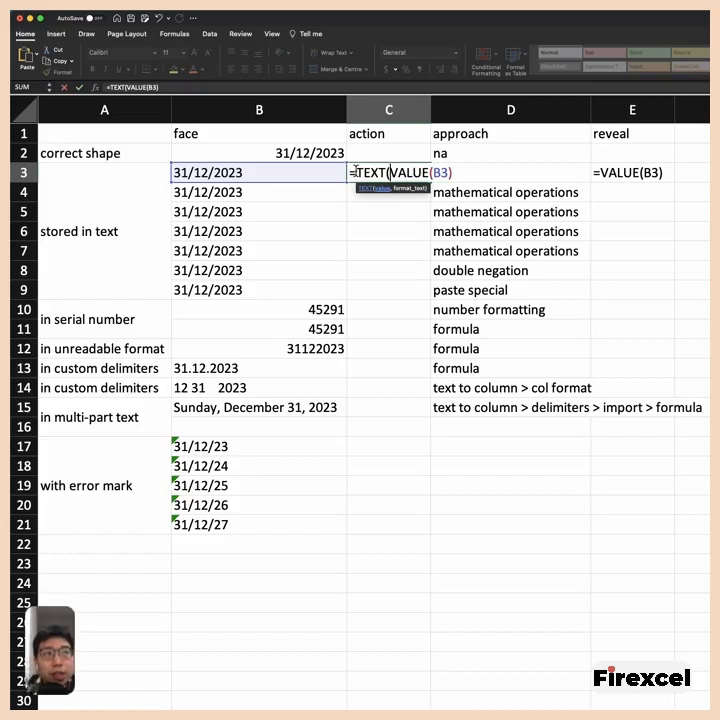
key(Right)
key(Right)
key(Right)
key(Right)
key(Right)
key(Right)
key(Right)
key(Right)
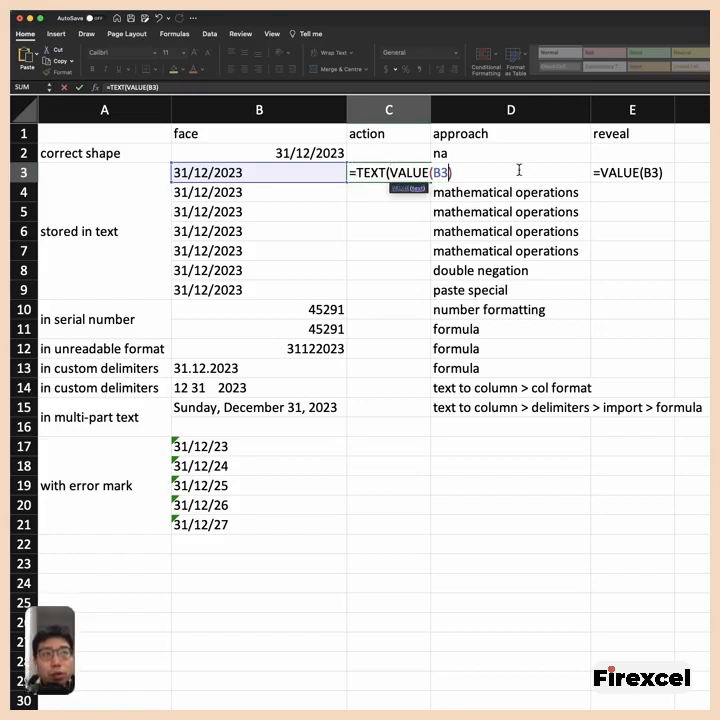
text(,)
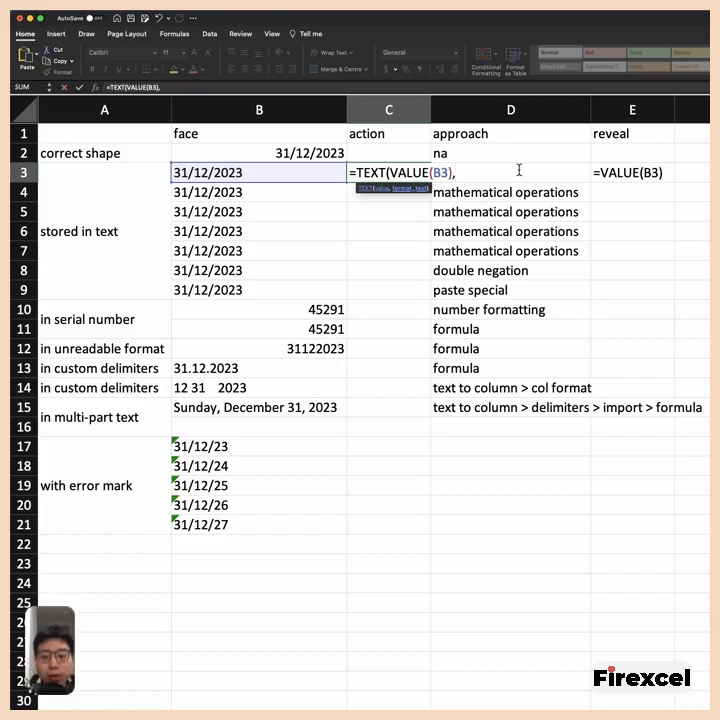
text("dd/mm)
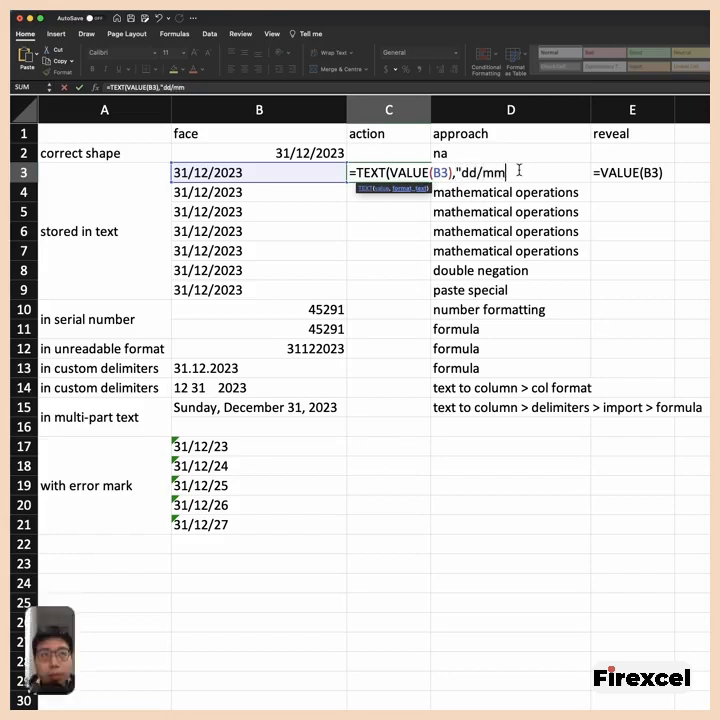
text(/yyyy"))
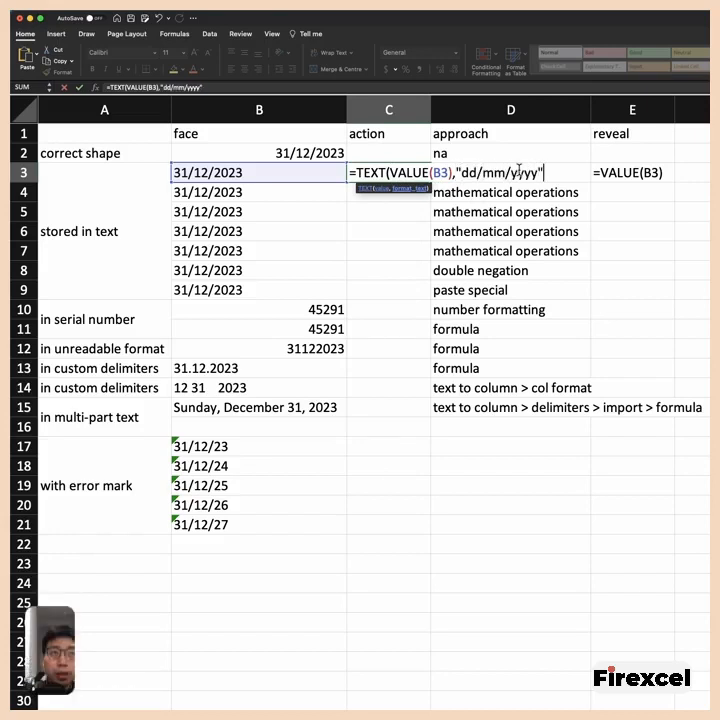
key(Return)
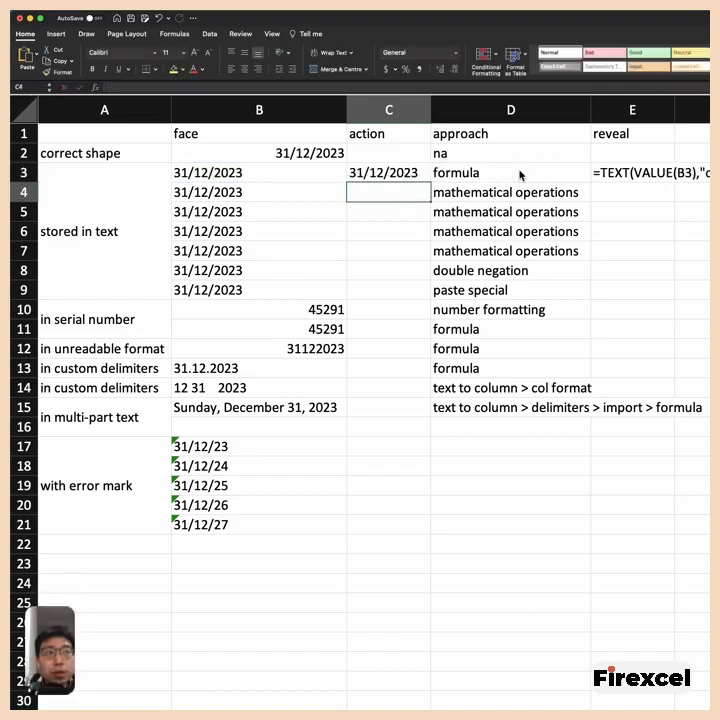
key(Up)
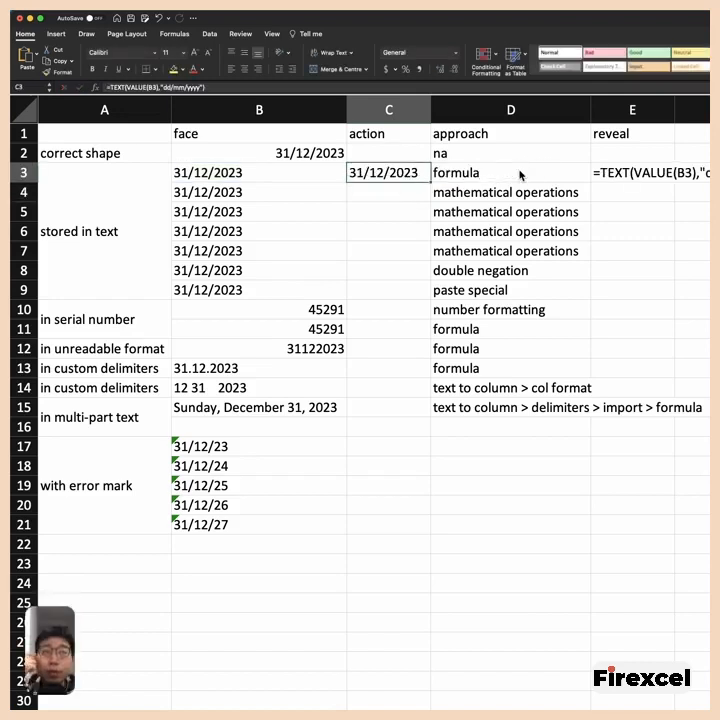
- Enter =0+B4 in C4 to convert the text-stored date by adding zero
key(Down)
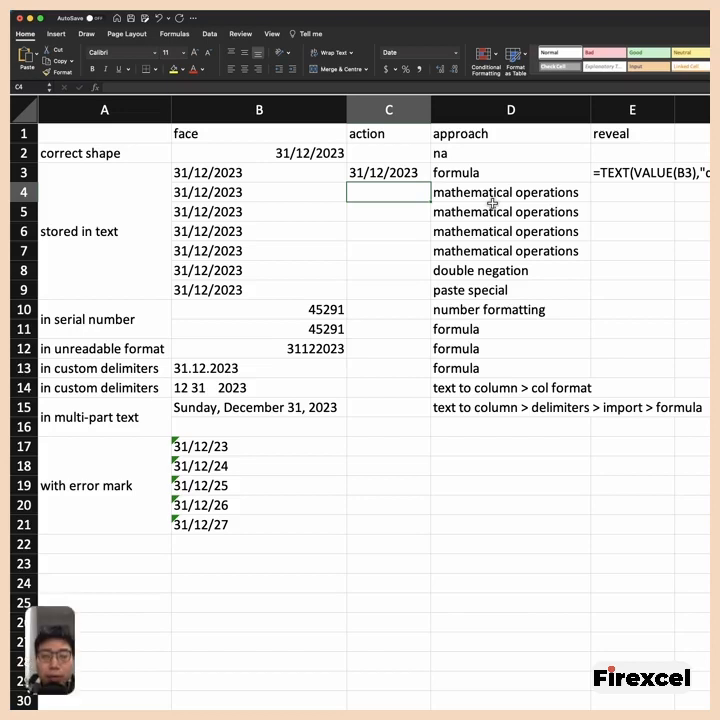
text(=)
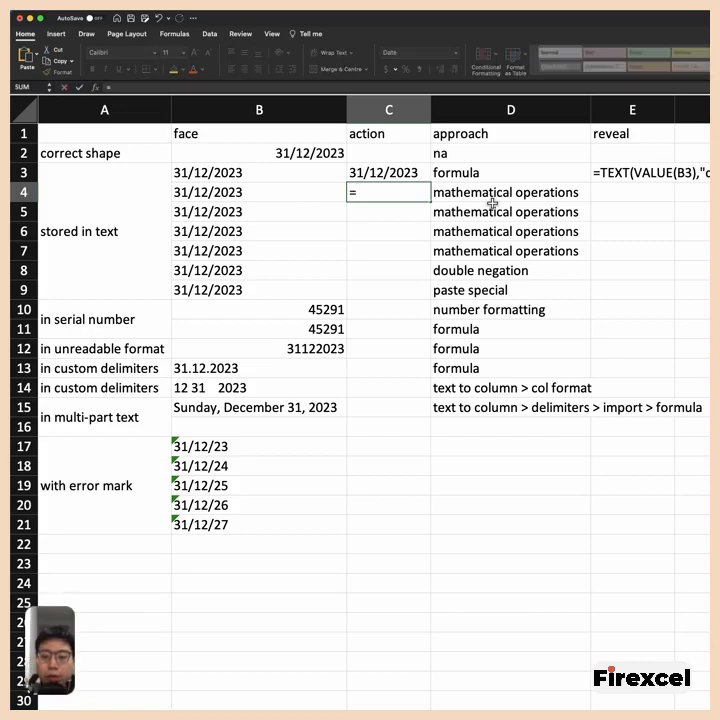
text(0+)
key(Left)
key(Return)
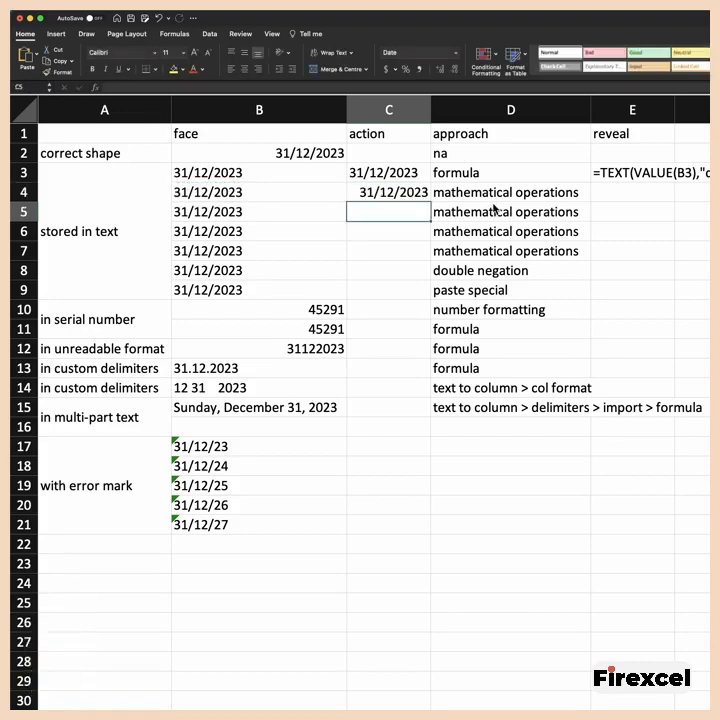
key(Up)
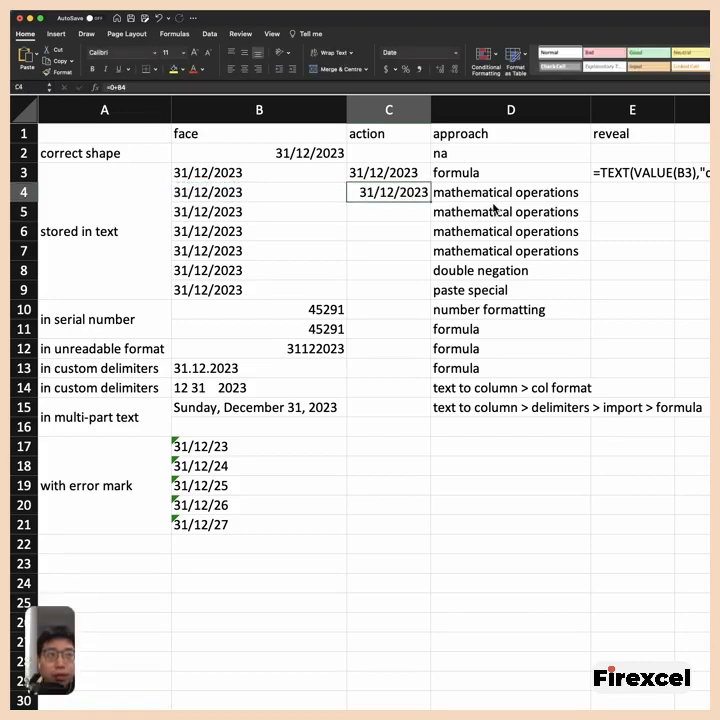
- Enter =B5-0 in C5 to convert the text-stored date by subtracting zero
key(Down)
text(=)
key(Left)
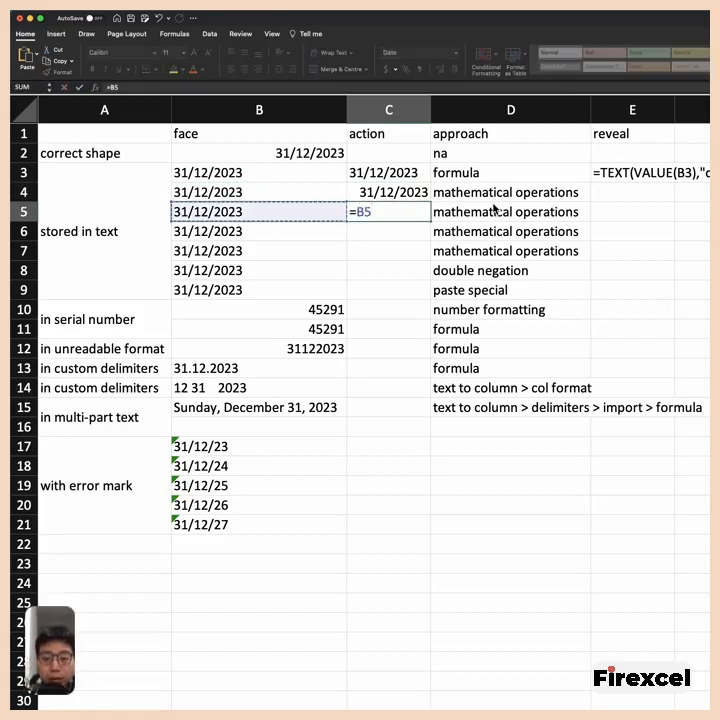
text(-0)
key(Return)
key(Up)
key(Down)
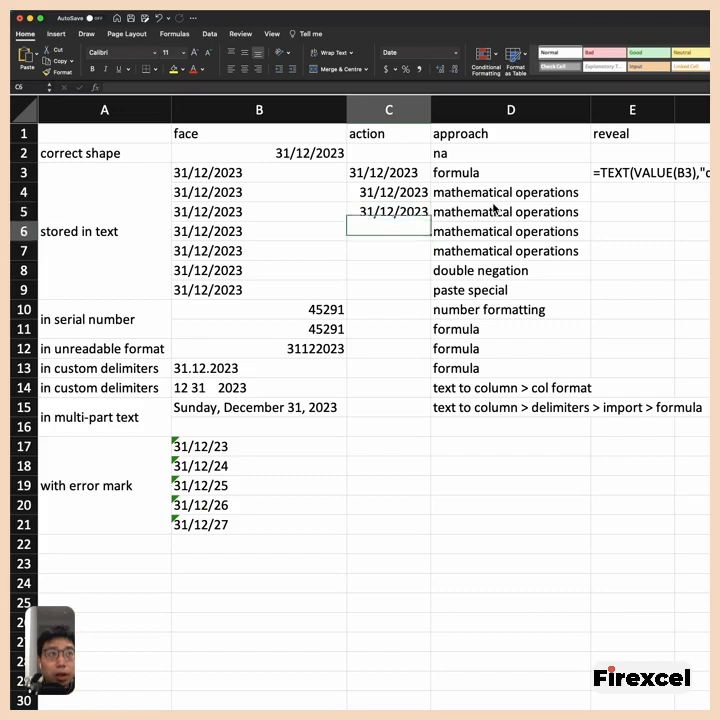
- Enter =B6*1 in C6 to convert the text-stored date by multiplying it by one
text(=)
key(Left)
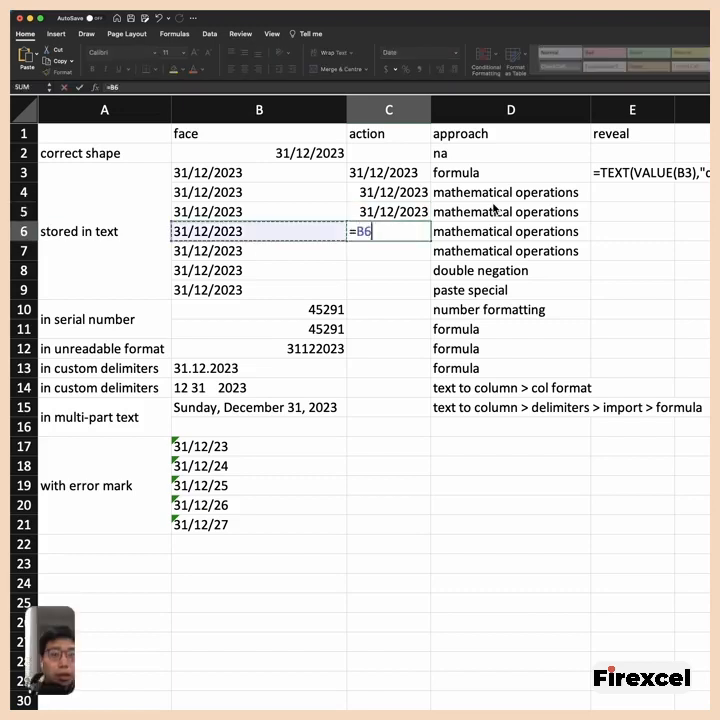
text(*1)
key(Return)
- Enter =B7/1 in C7 to convert the text-stored date by dividing it by one
key(Left)
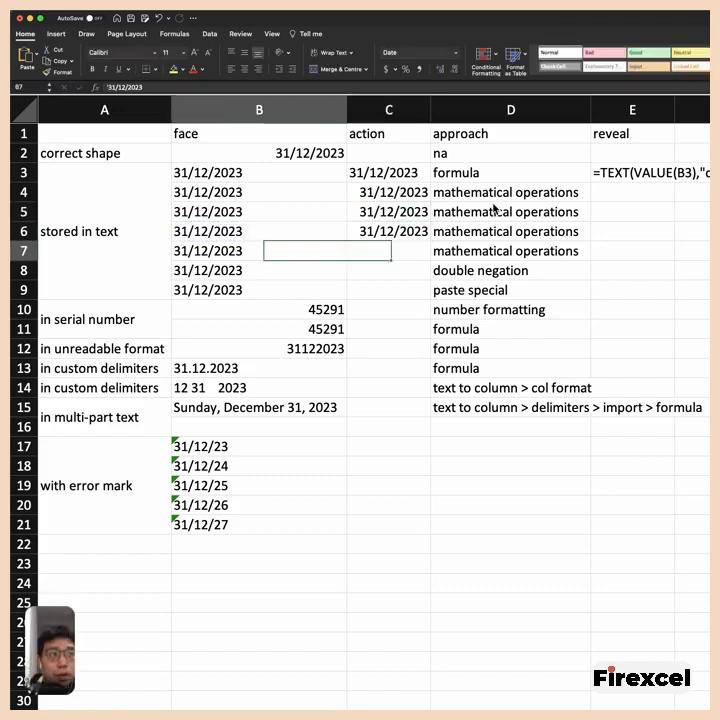
key(Right)
text(=)
key(Left)
text(/1)
key(Return)
- Review the conversion formulas in C3 through C7, comparing the TEXT formula with the four mathematical operations
key(Up)
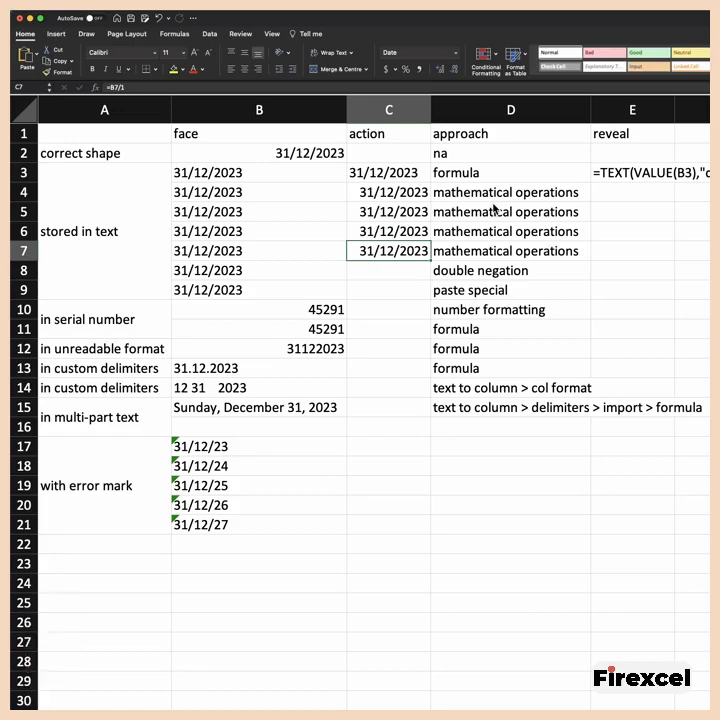
key(Up)
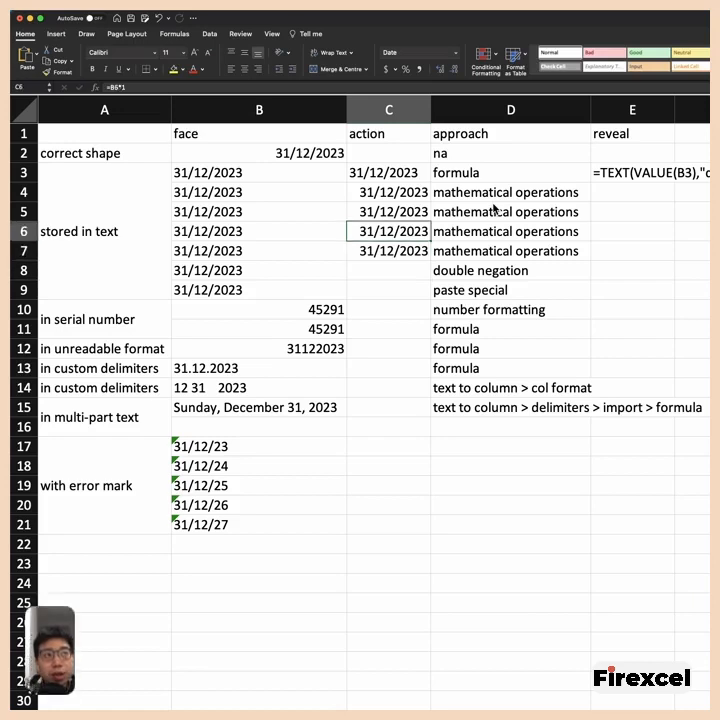
key(Down)
key(Up)
key(Up)
key(Up)
key(Up)
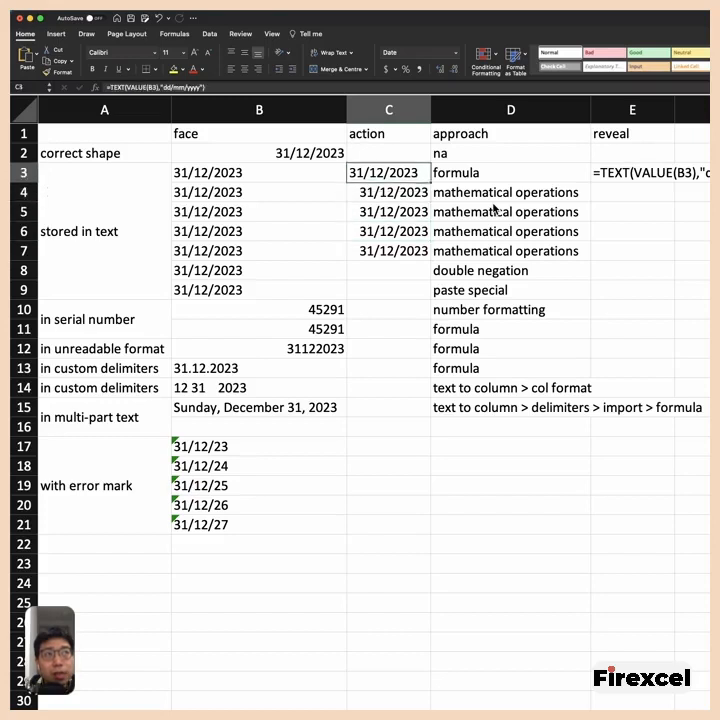
key(Down)
key(Down)
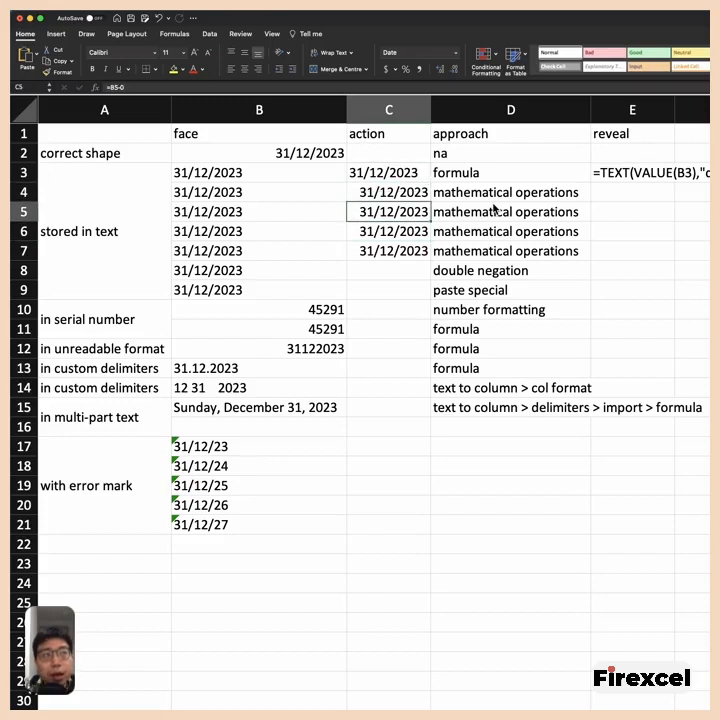
key(Down)
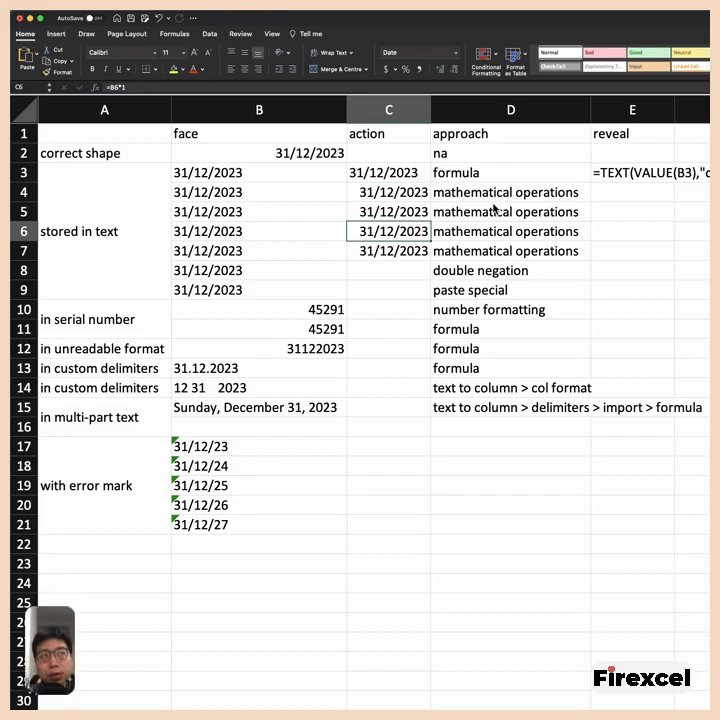
key(Down)
key(Down)
key(Up)
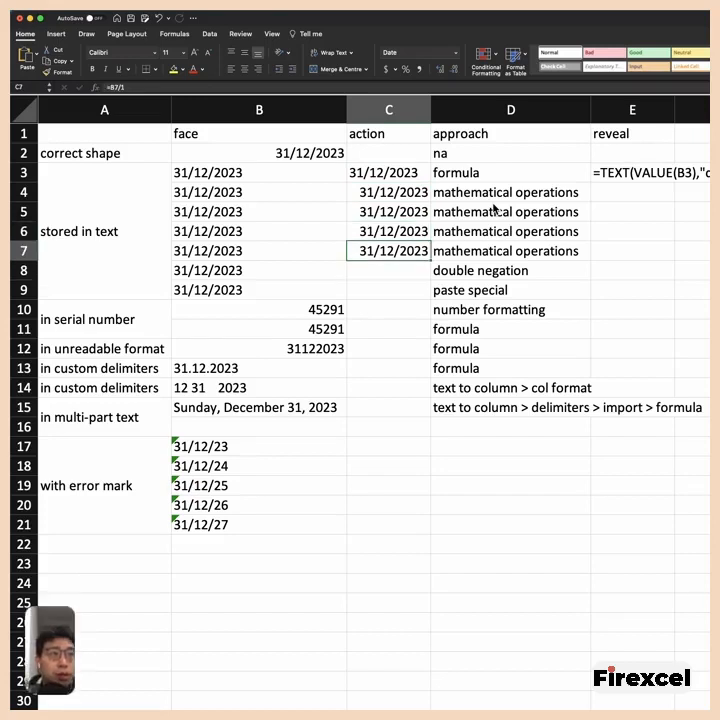
- Enter =--B8 in C8 to convert the text-stored date with double negation
key(Down)
text(=--)
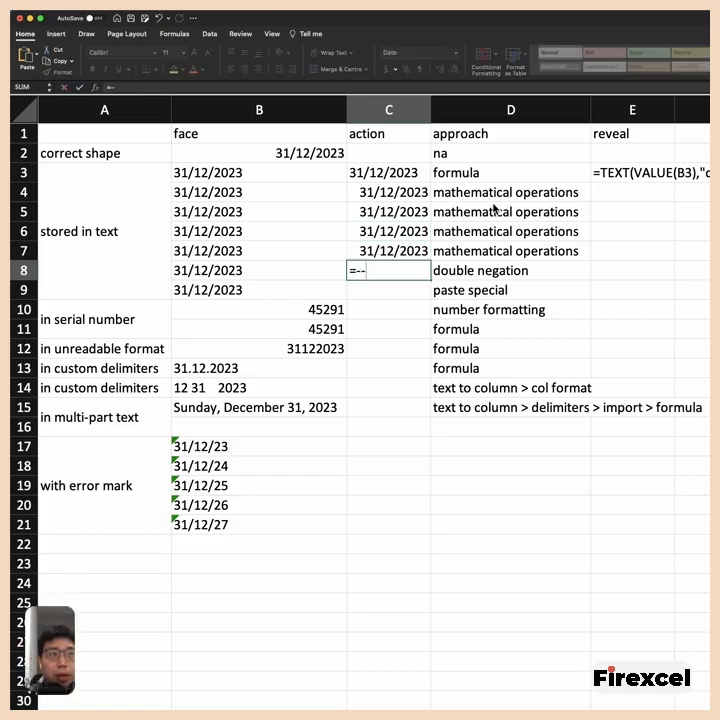
key(Left)
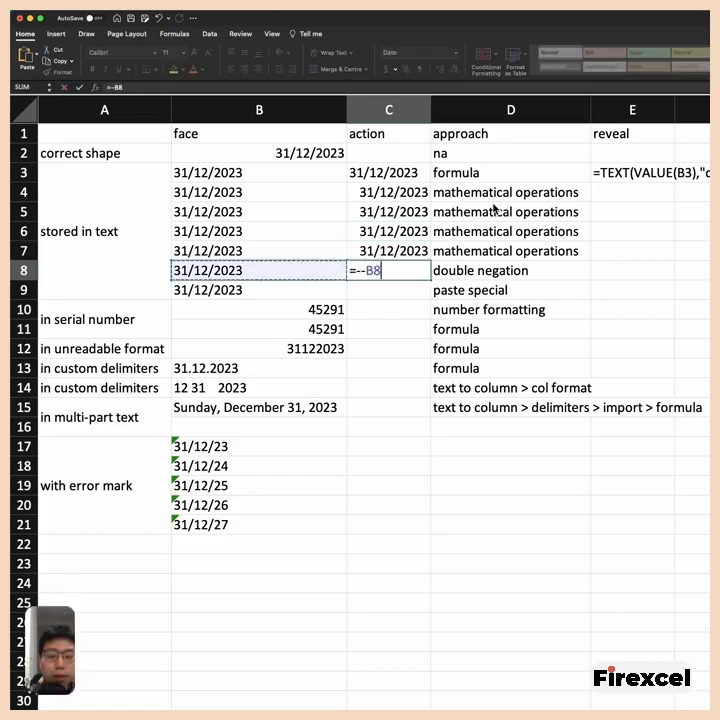
key(Return)
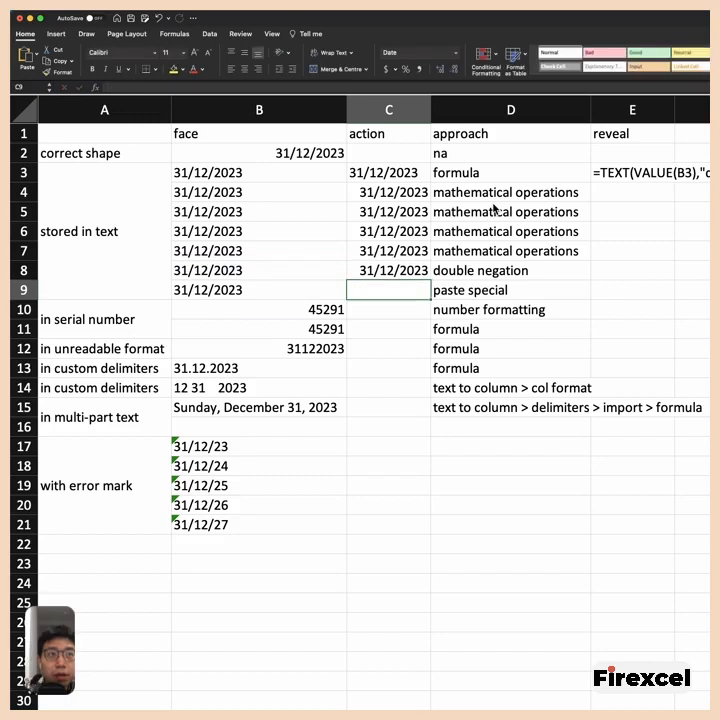
key(Up)
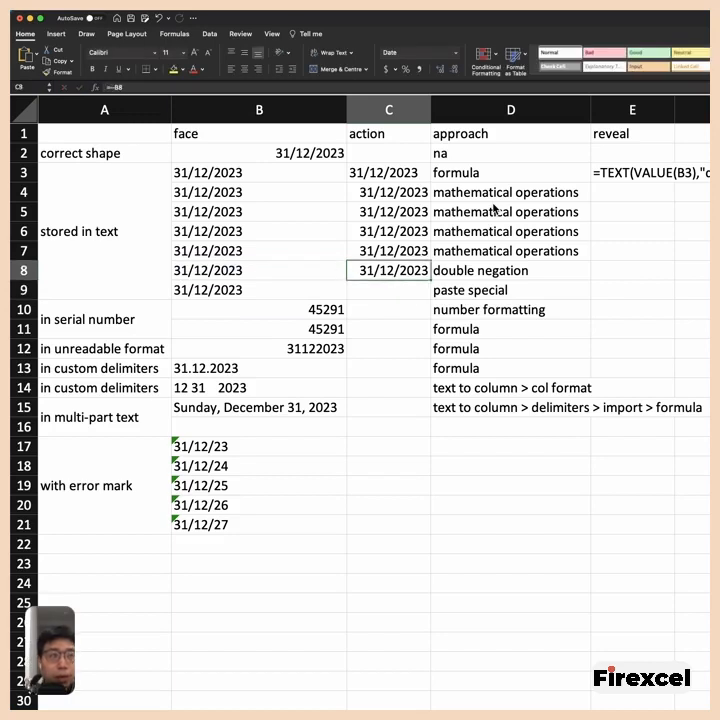
key(Up)
- Copy the empty cell C9 and paste it special onto B9 with Values and the Add operation
key(Down)
key(Down)
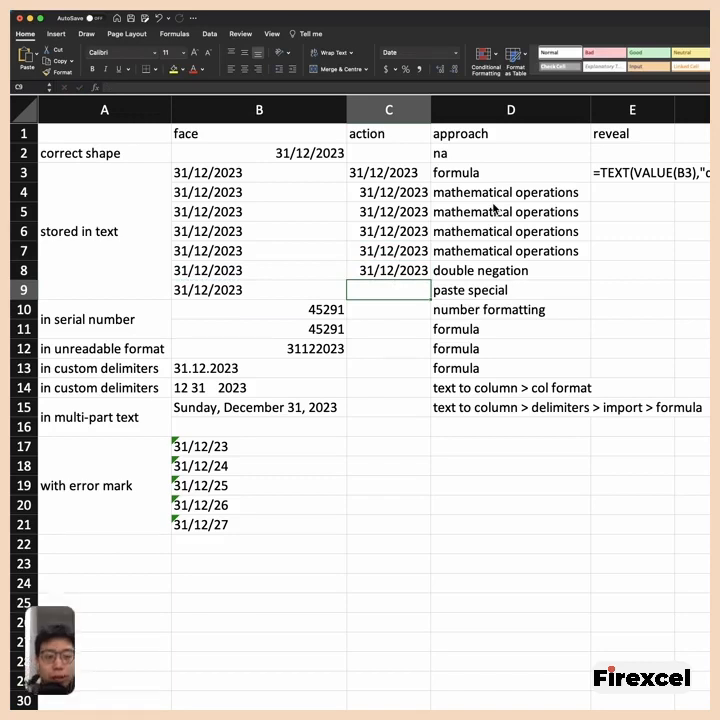
key(super+c)
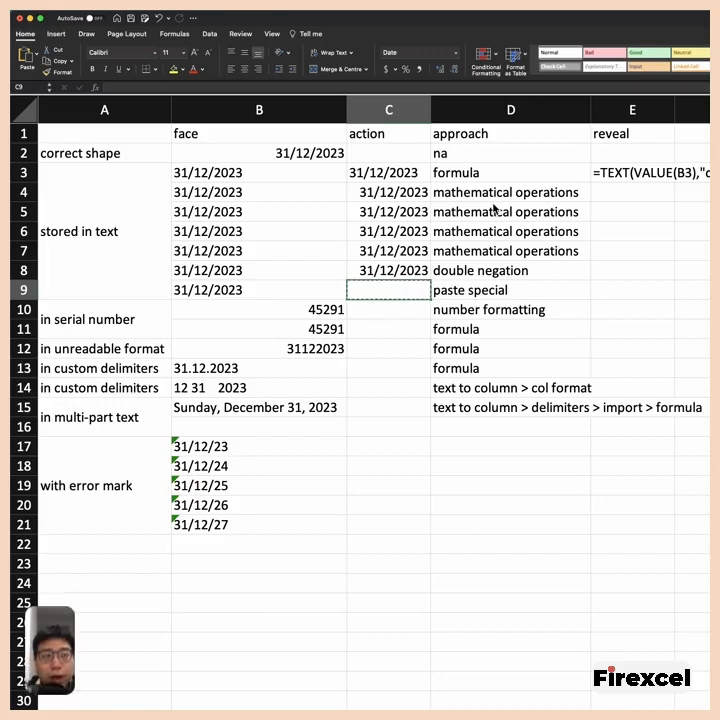
key(Left)
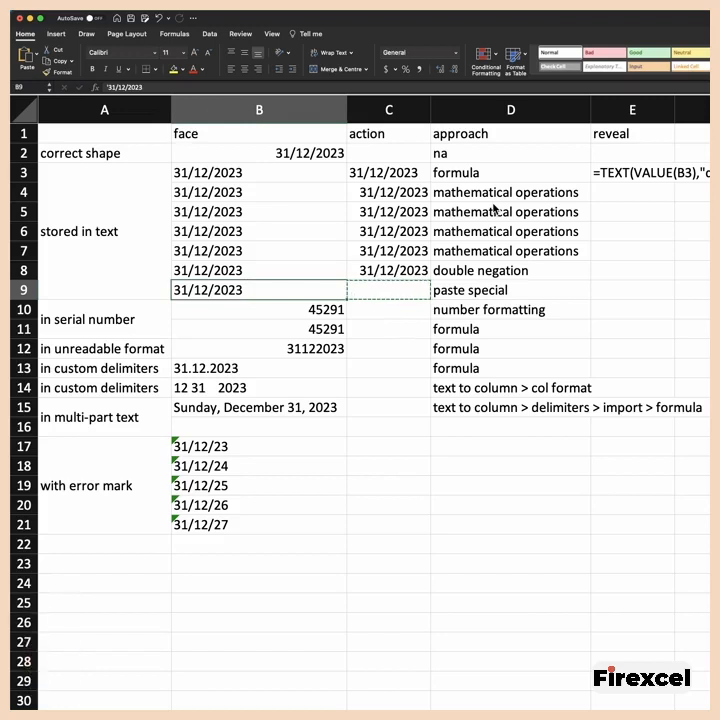
key(ctrl+super+v)
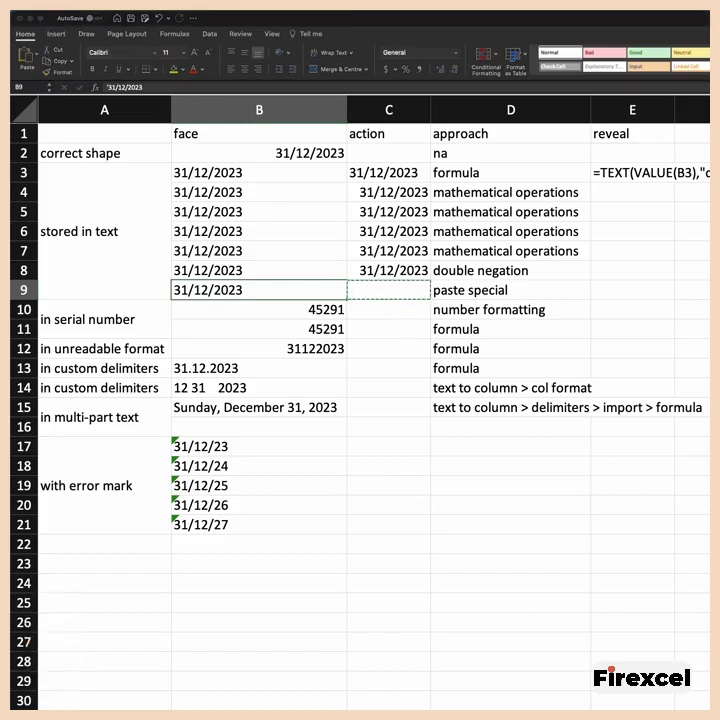
drag(512, 278, 356, 333)
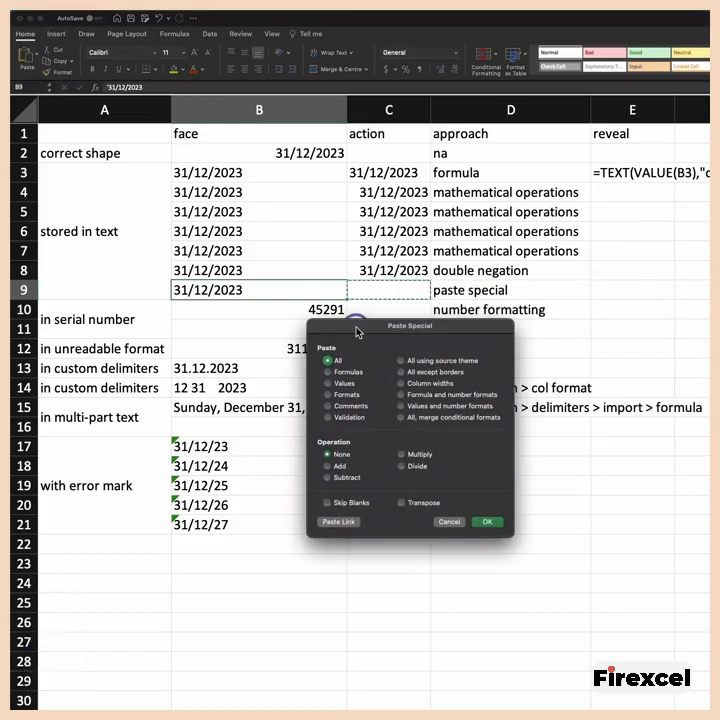
click(328, 383)
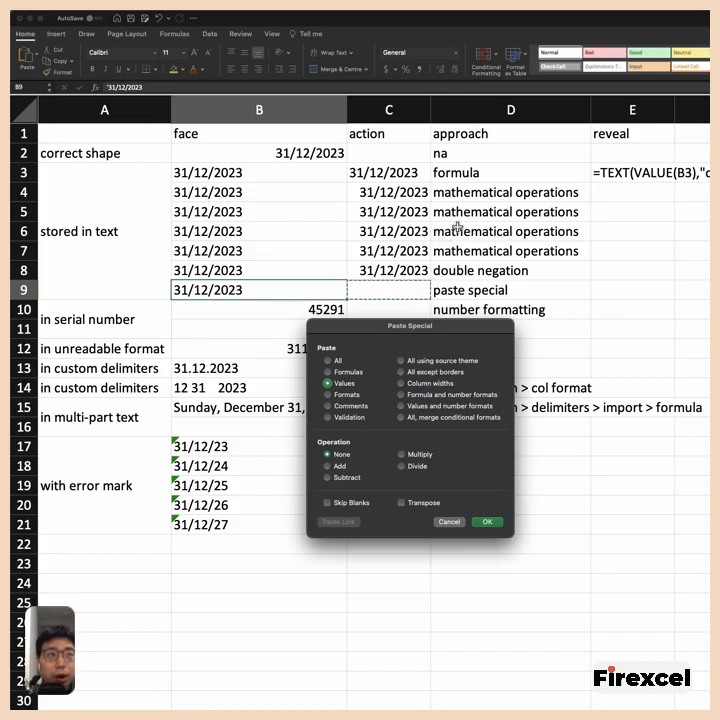
click(327, 466)
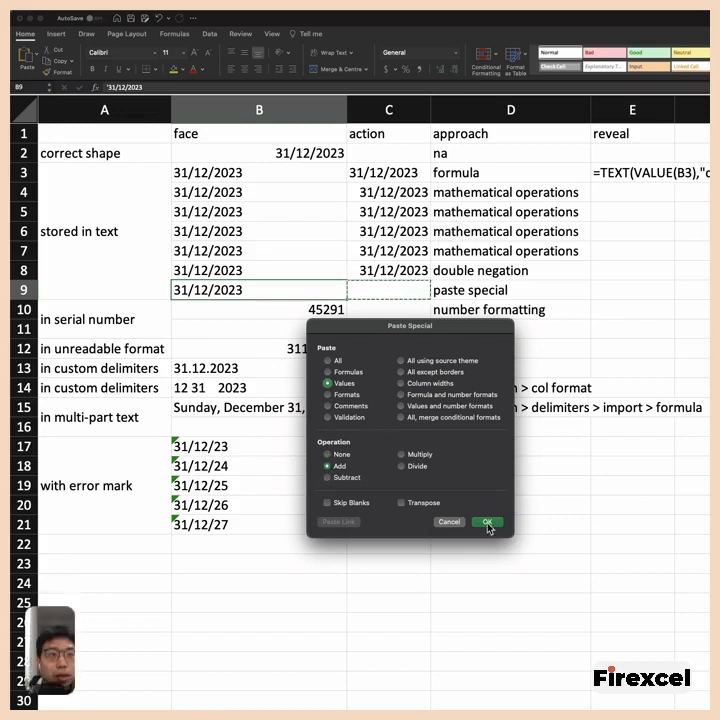
click(487, 522)
click(315, 290)
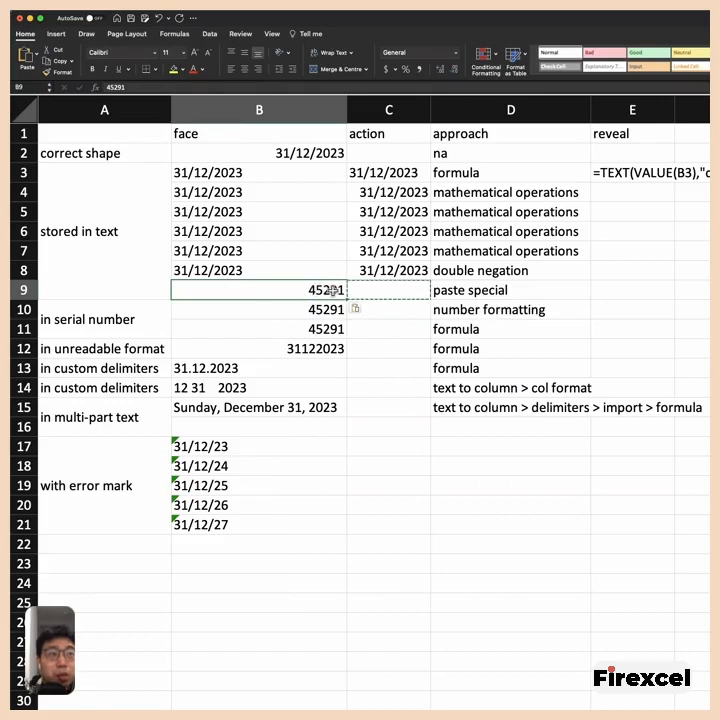
- Enter =TEXT(B9,"dd/mm/yyyy") in C9 to show the serial number as a date
key(Right)
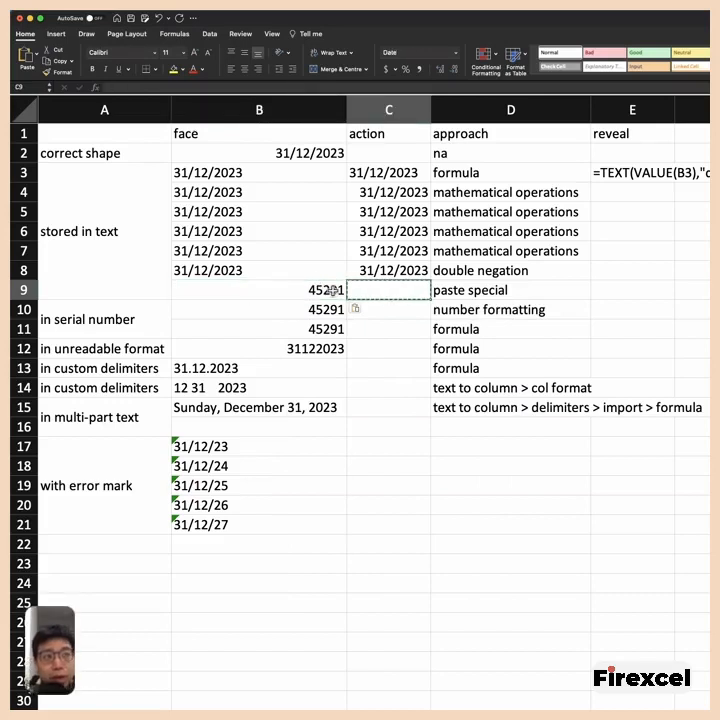
text(=)
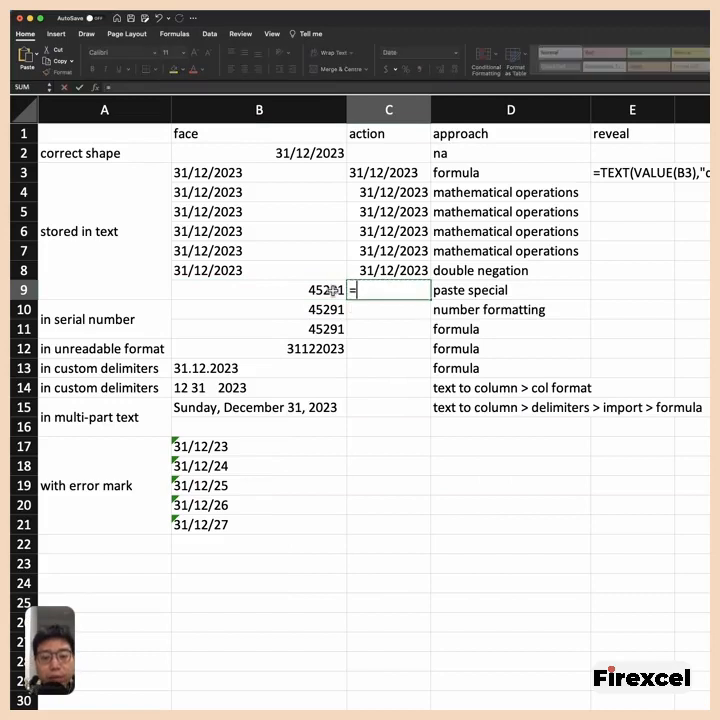
text(tedx)
key(BackSpace)
key(BackSpace)
text(x)
key(Tab)
click(330, 290)
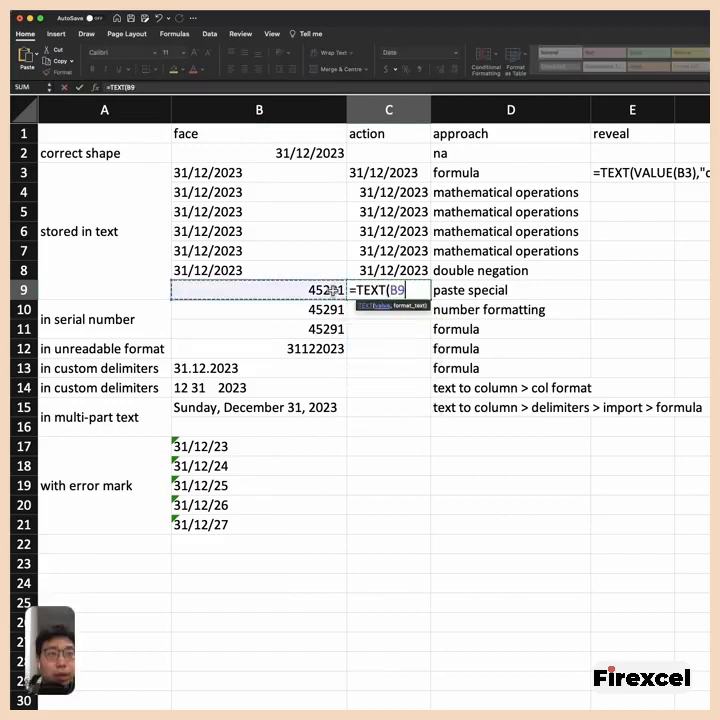
text(,"dd/mm/)
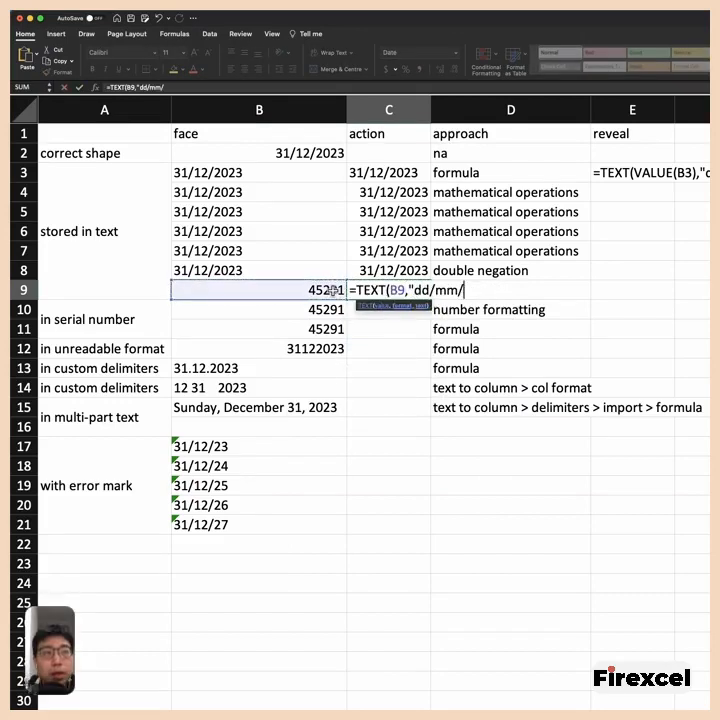
text(yyyy"))
key(Return)
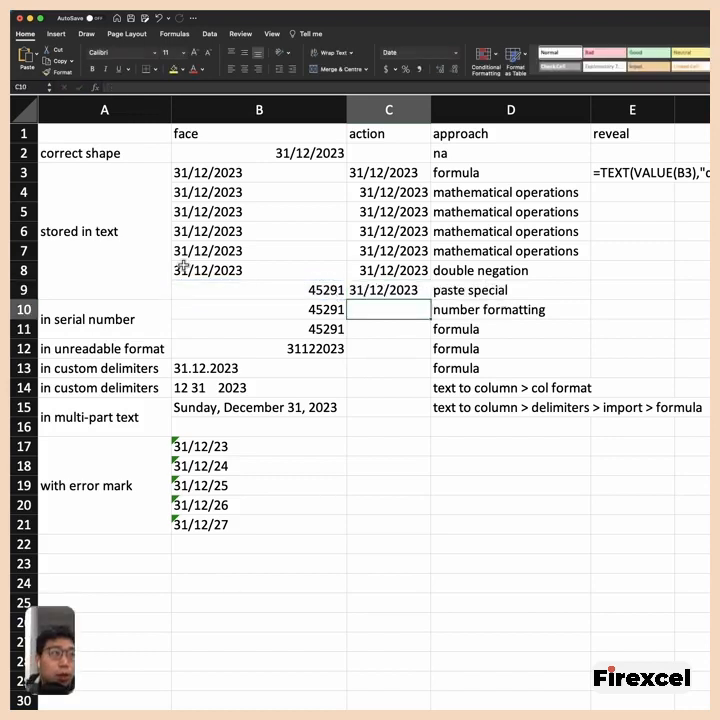
- Format the serial number in B10 with the Date number format, type *14/3/2012
click(117, 233)
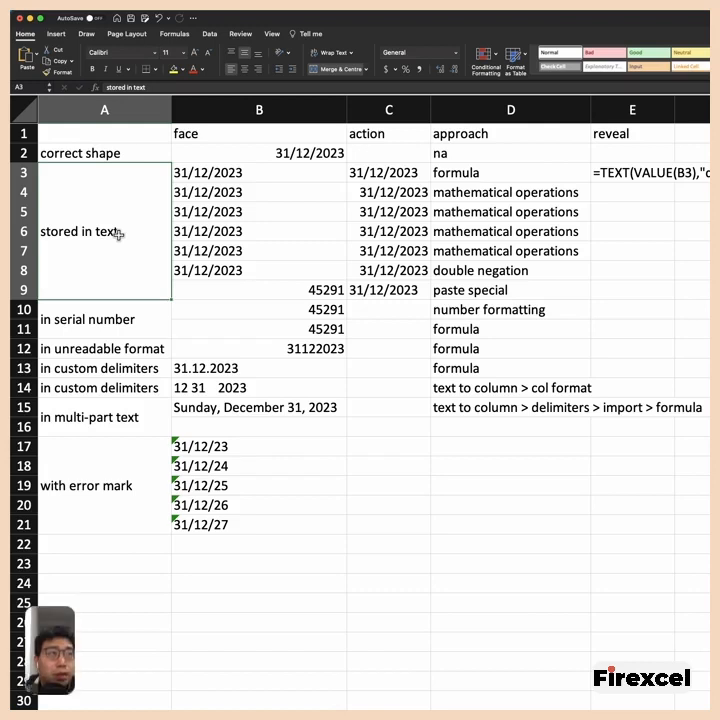
click(165, 324)
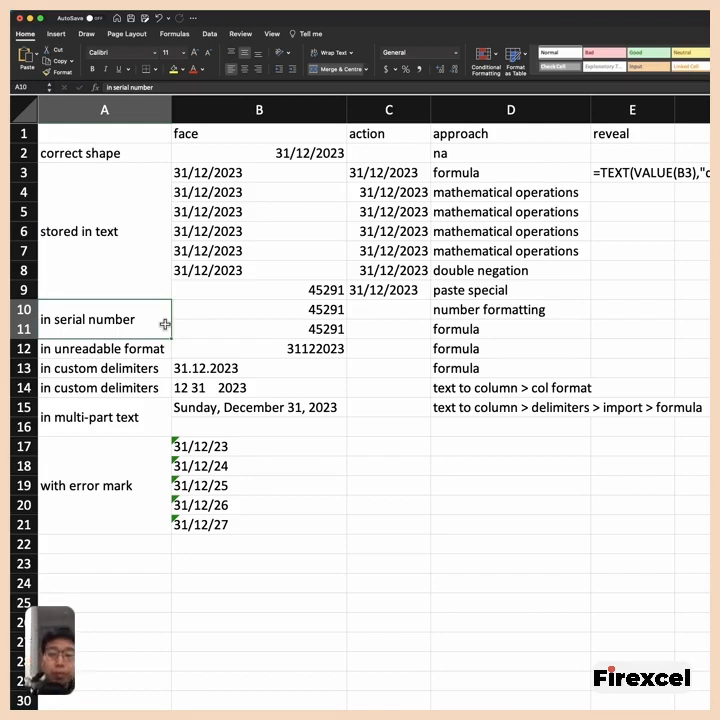
key(Right)
key(Right)
key(Right)
key(Left)
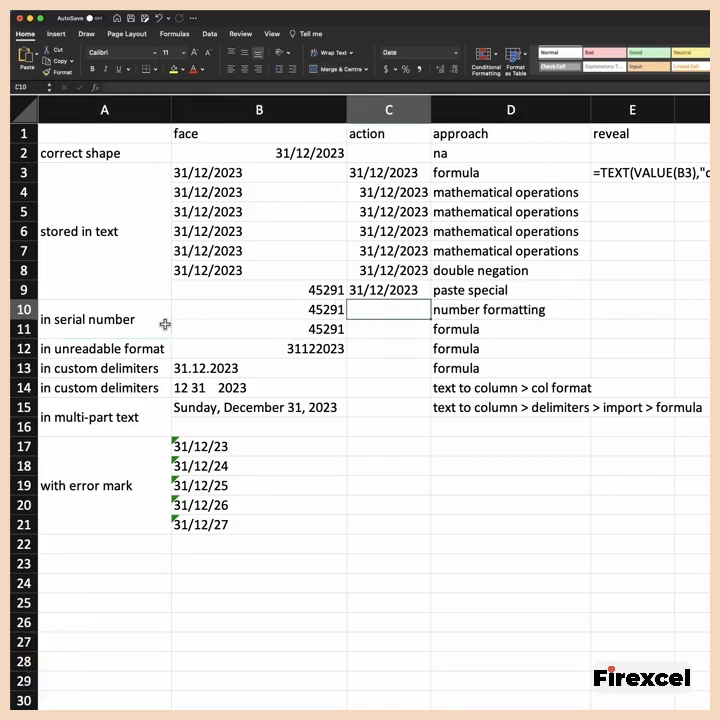
key(Left)
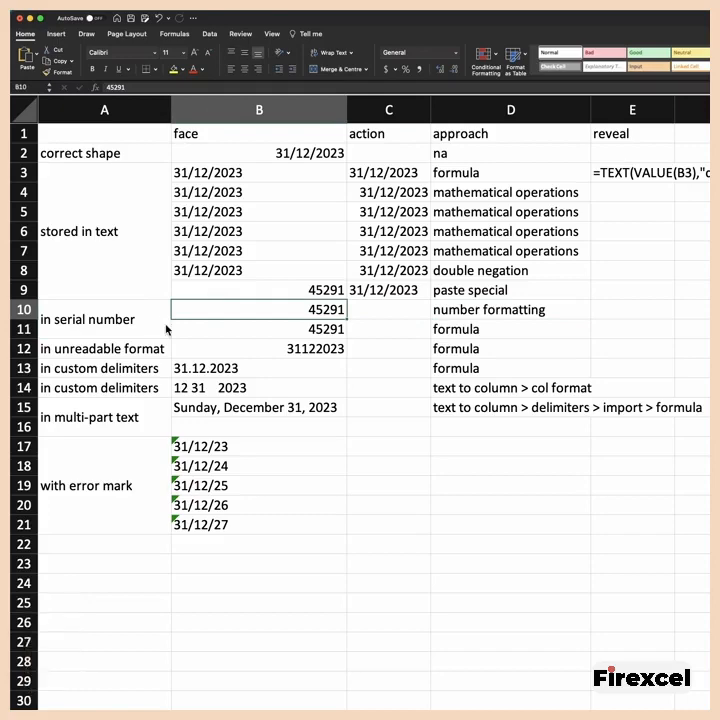
key(super+1)
drag(431, 388, 371, 379)
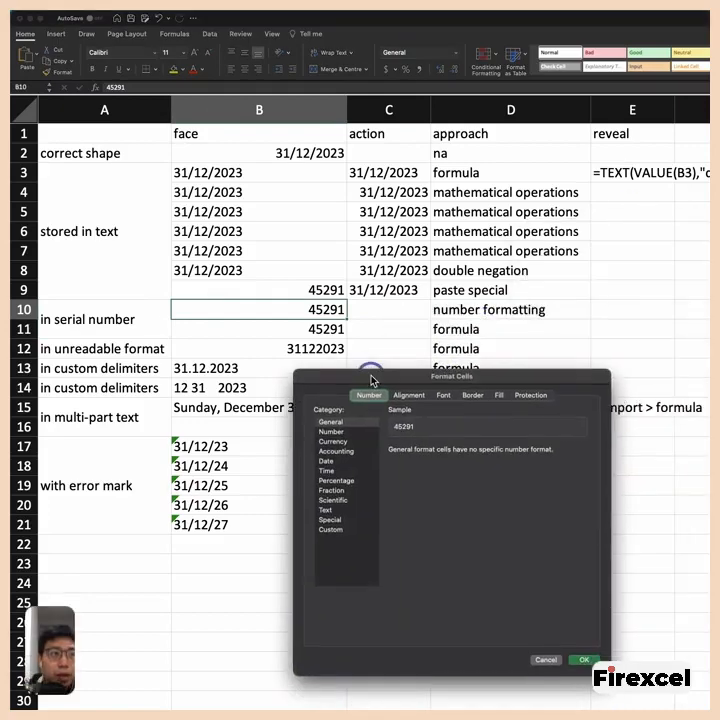
click(326, 461)
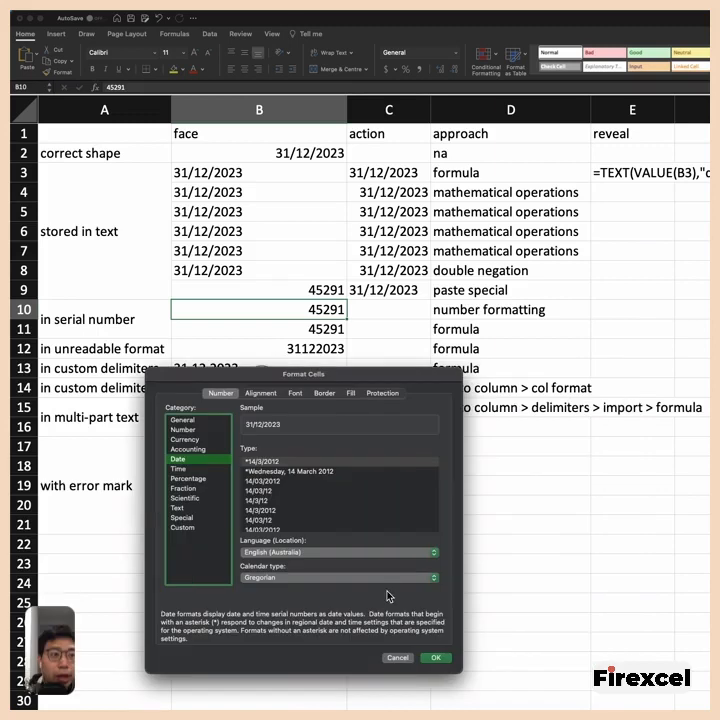
click(431, 656)
- Enter =TEXT(B11,"dd/mm/yyyy") in C11 to show the serial number as a date
click(366, 329)
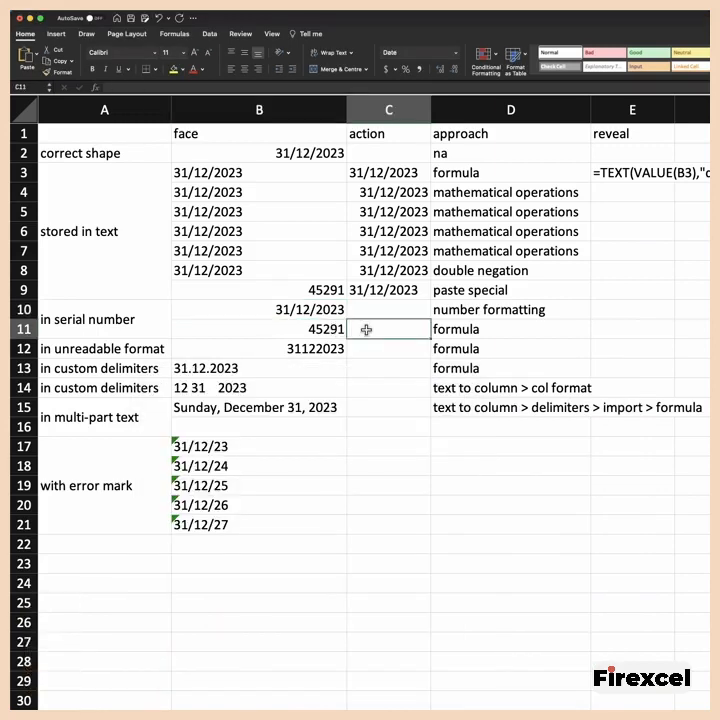
text(=text)
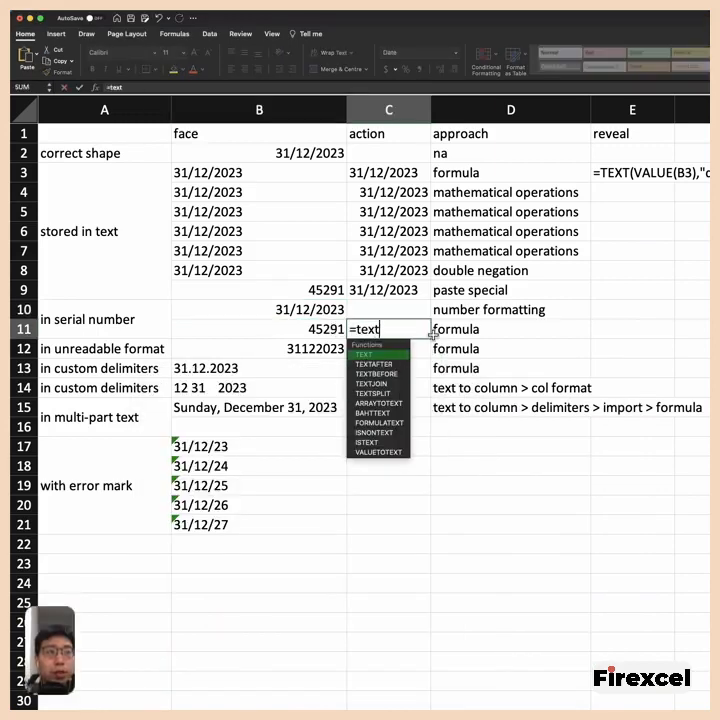
key(Tab)
key(Left)
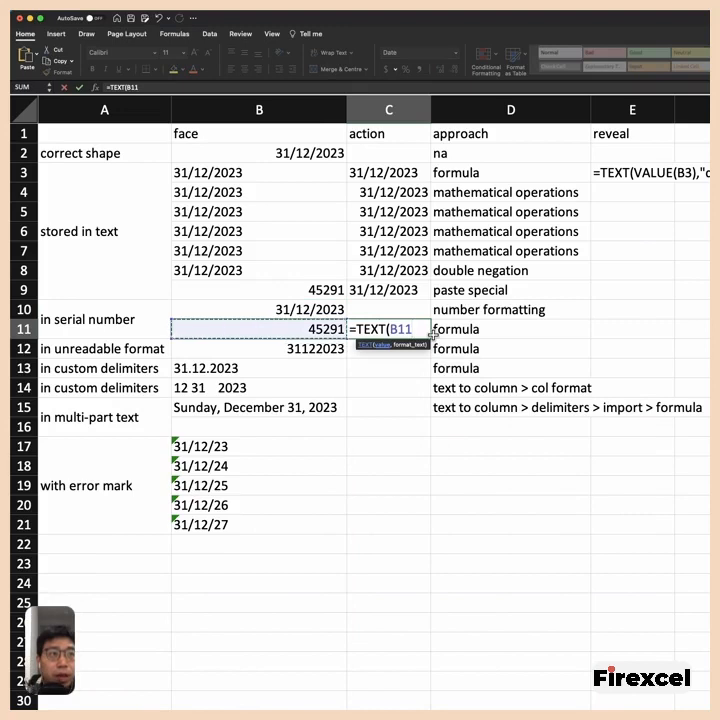
text(,"dd/mm/y)
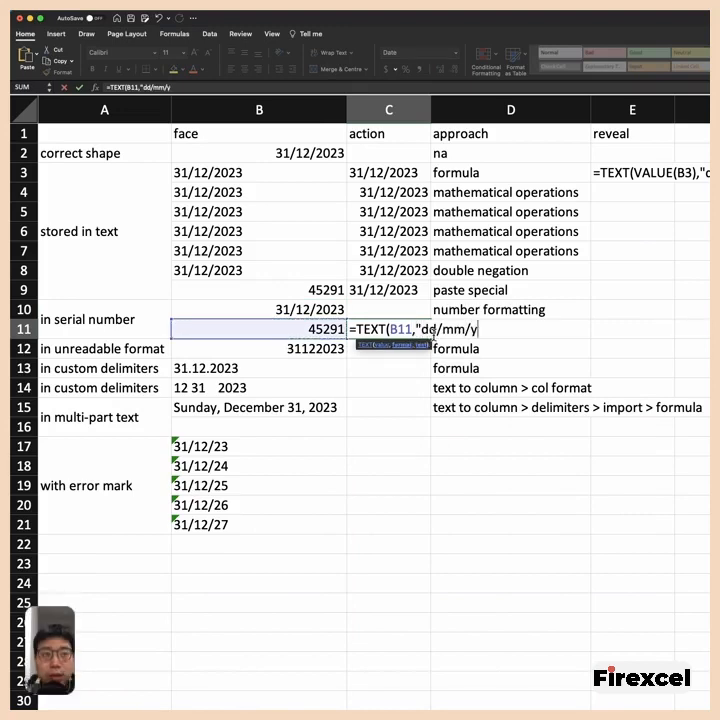
text(yyy")
key(Return)
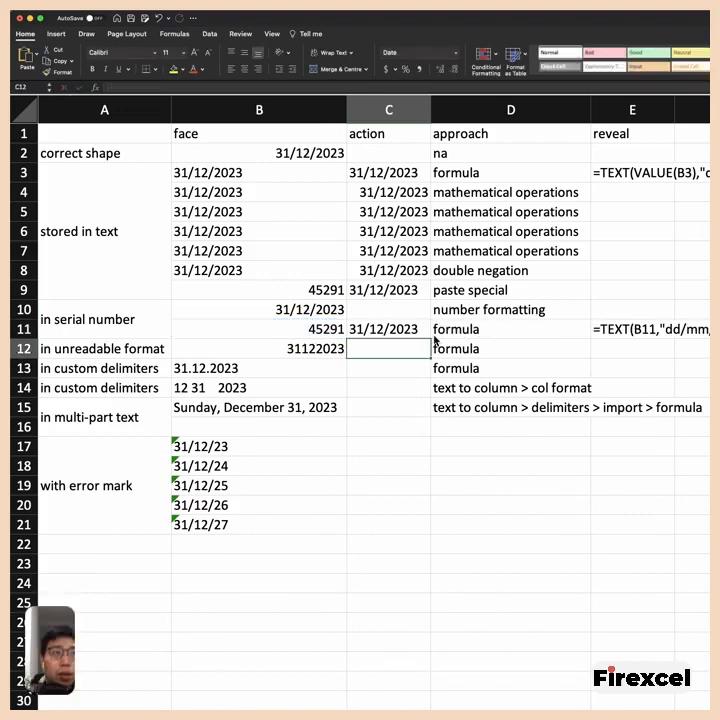
key(Up)
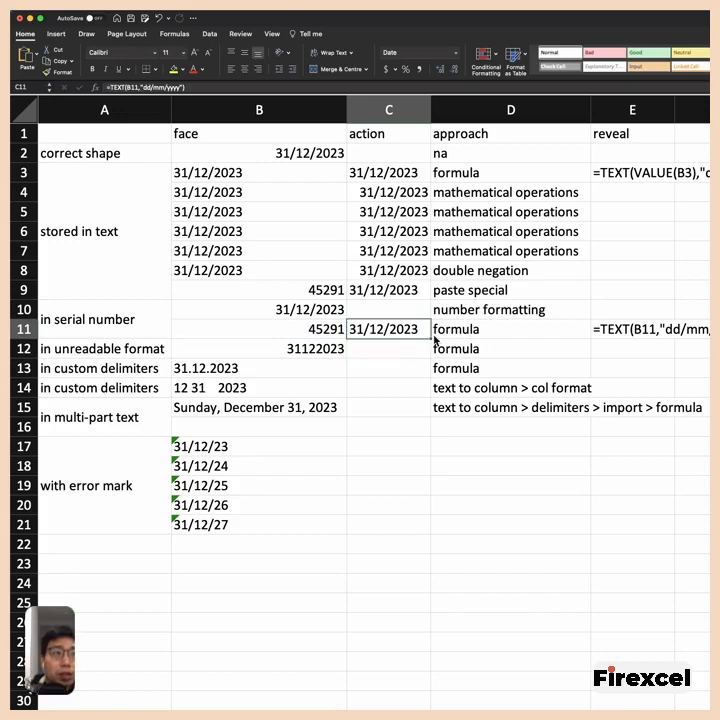
- Examine the unreadable date in B12, highlighting its year, month and day digits separately without changing the cell
click(80, 347)
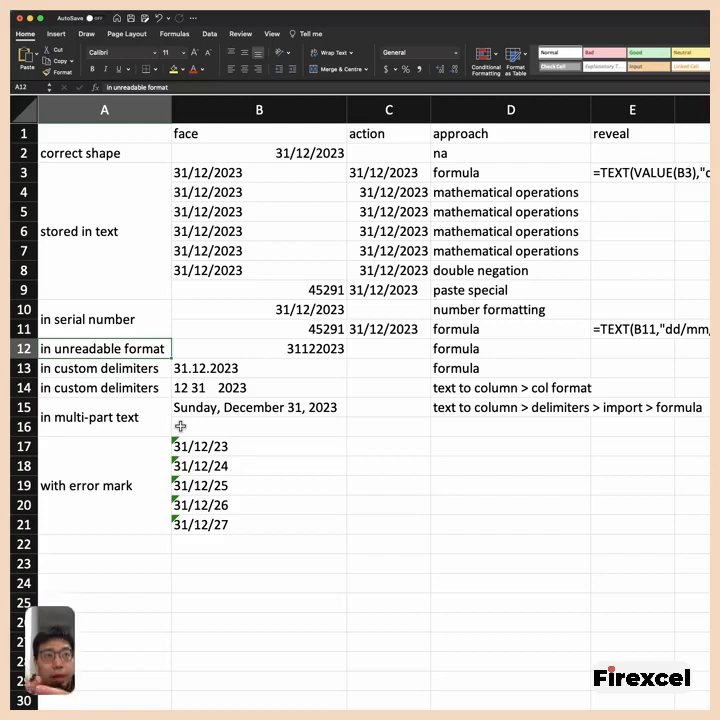
key(Right)
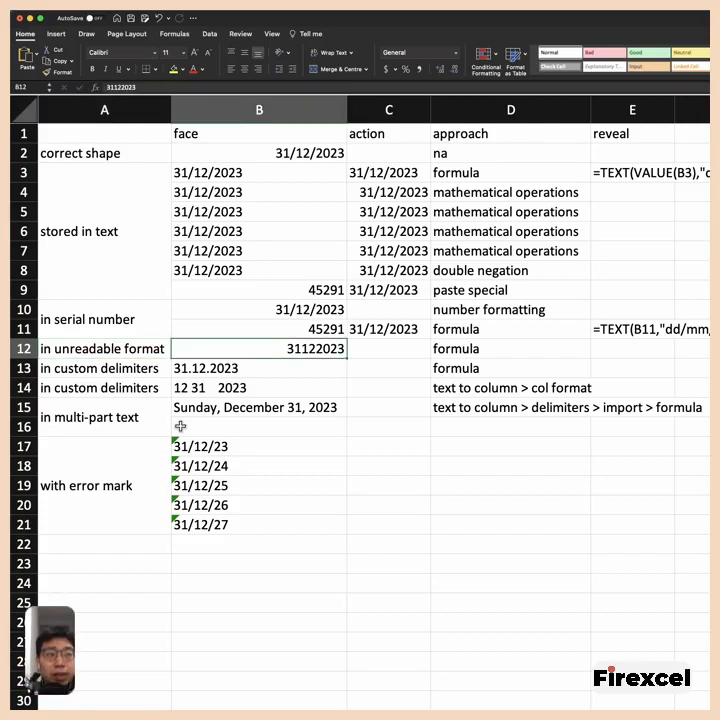
key(Up)
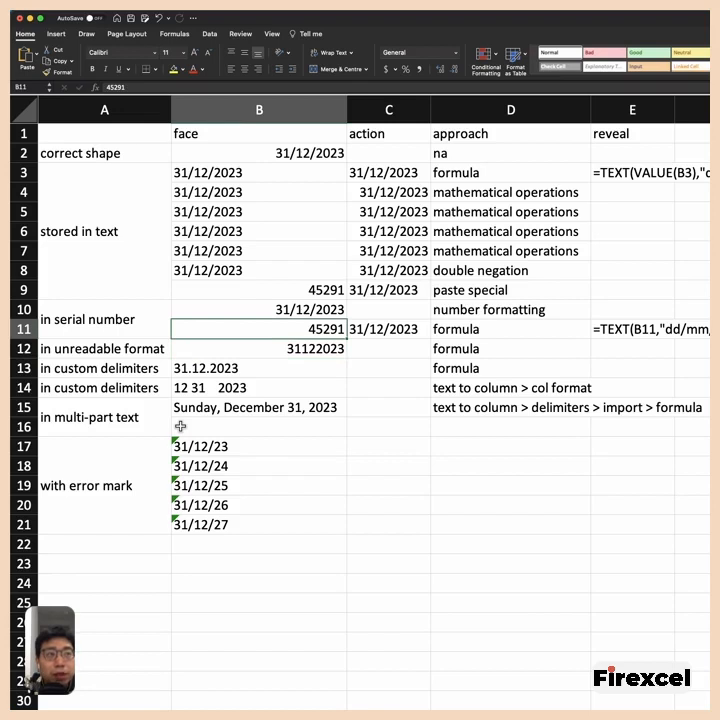
key(Down)
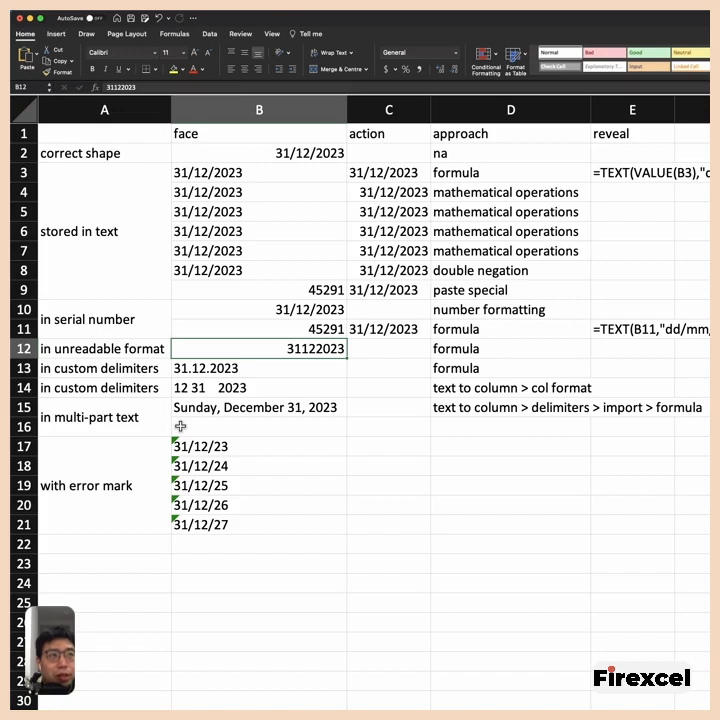
key(F2)
key(shift+Left)
key(shift+Left)
key(shift+Left)
key(shift+Left)
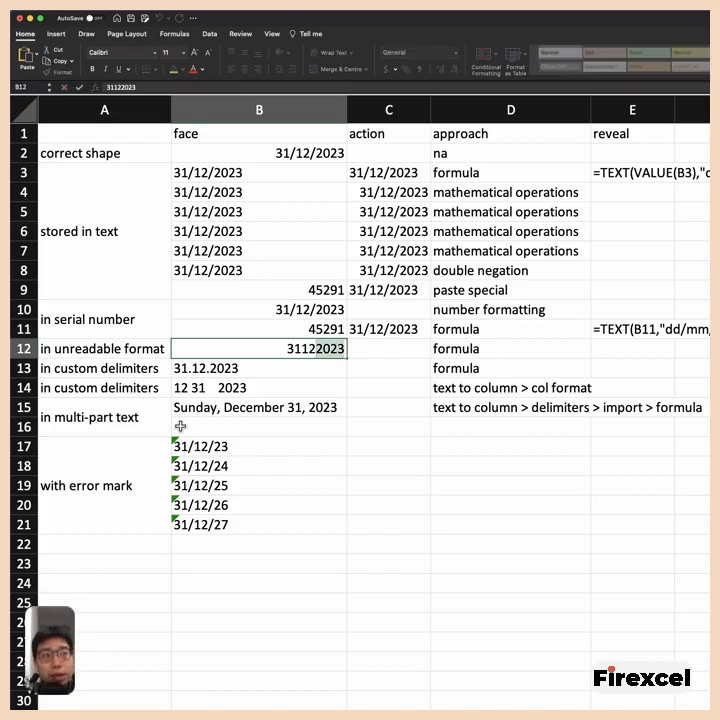
key(Left)
key(Left)
key(Left)
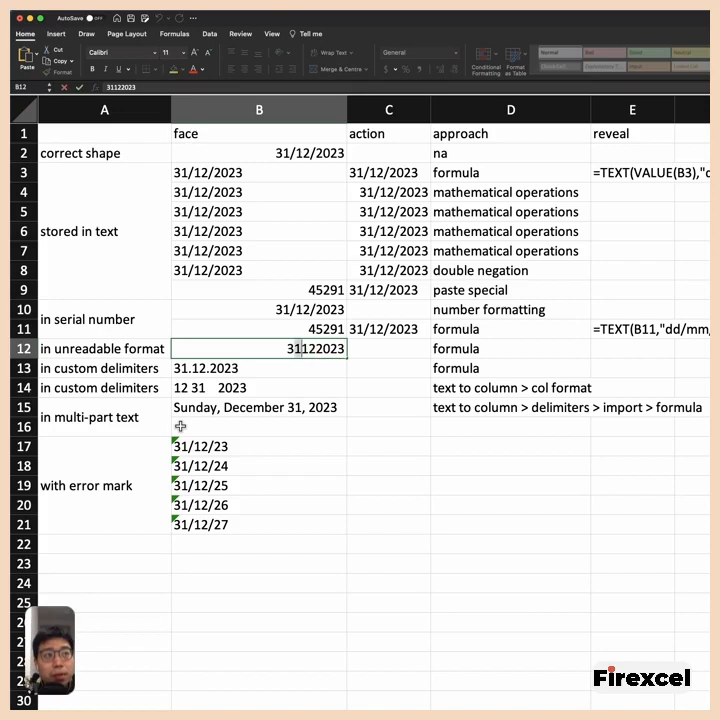
key(Tab)
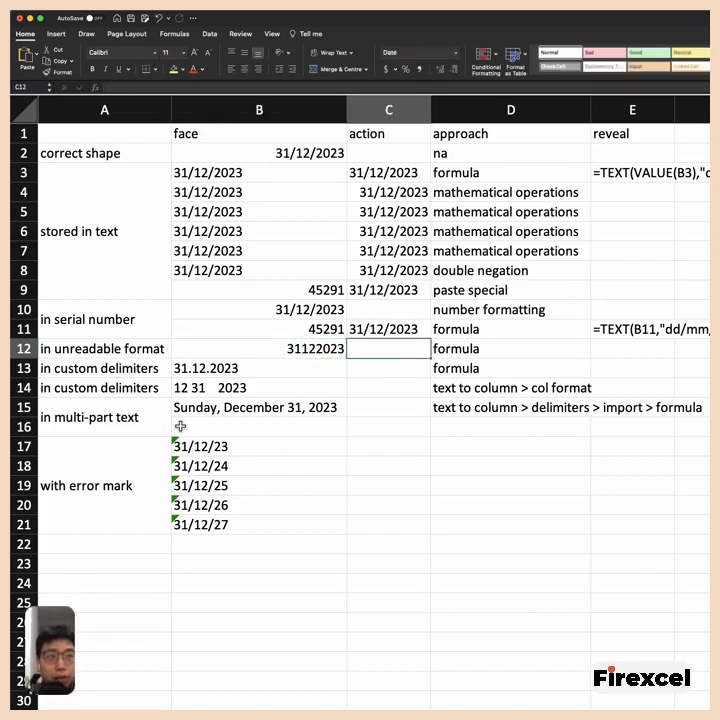
- Start a DATE formula in C12 with RIGHT(B12,4) as the year argument
text(=)
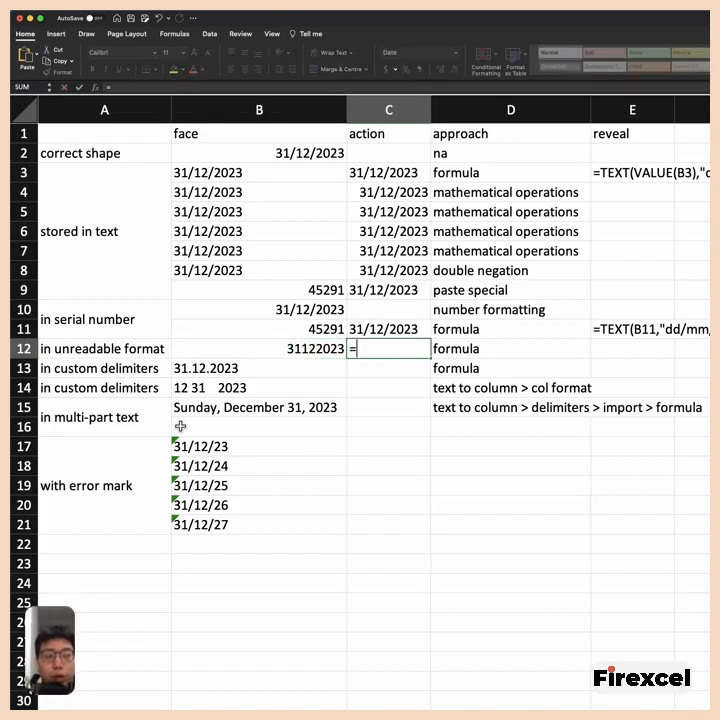
text(date)
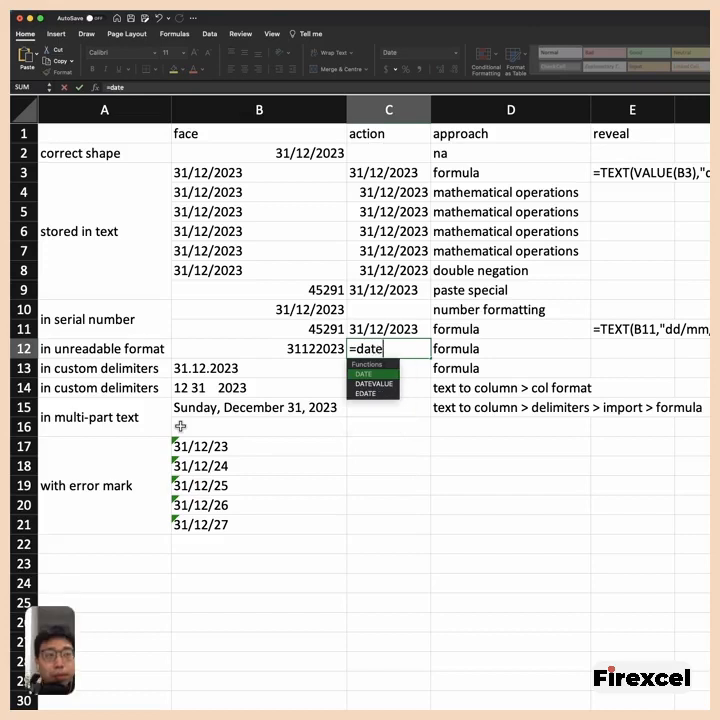
key(Tab)
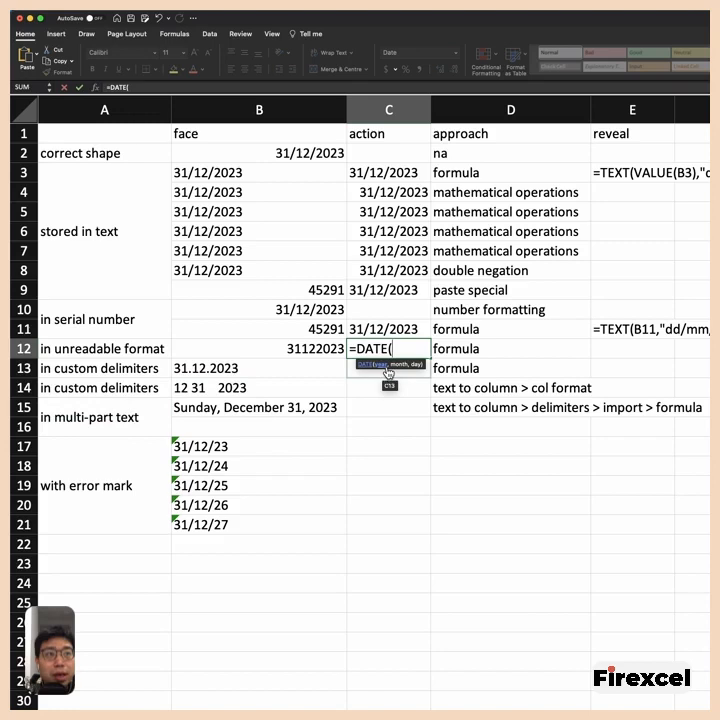
text(rig)
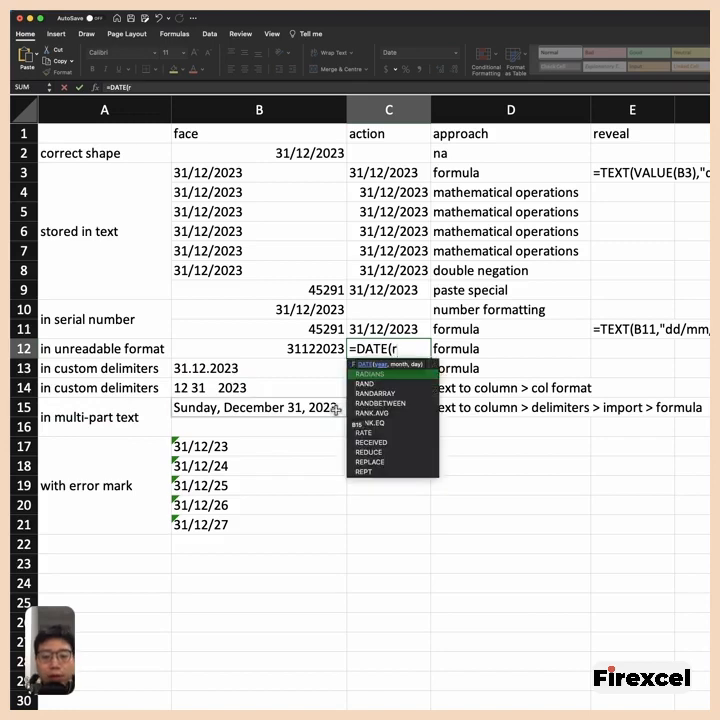
key(Tab)
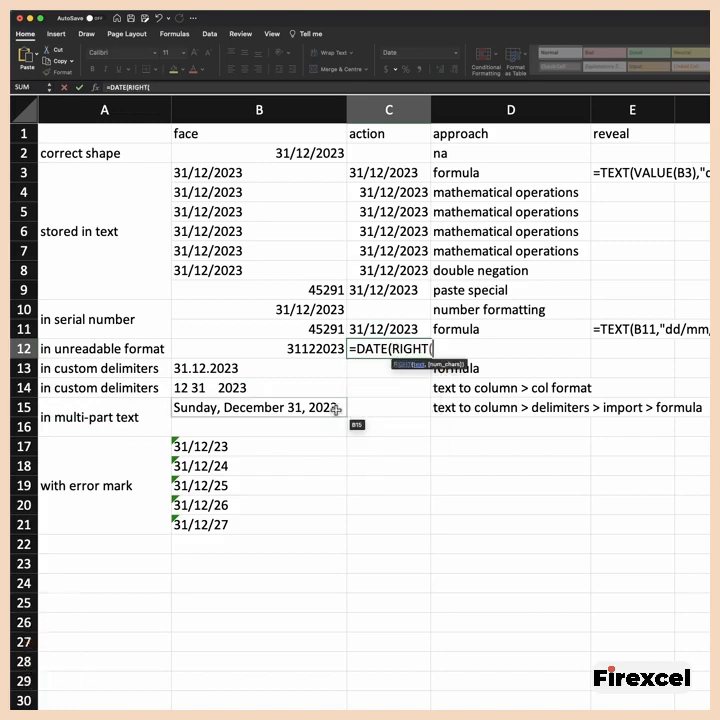
key(Left)
text(,4),)
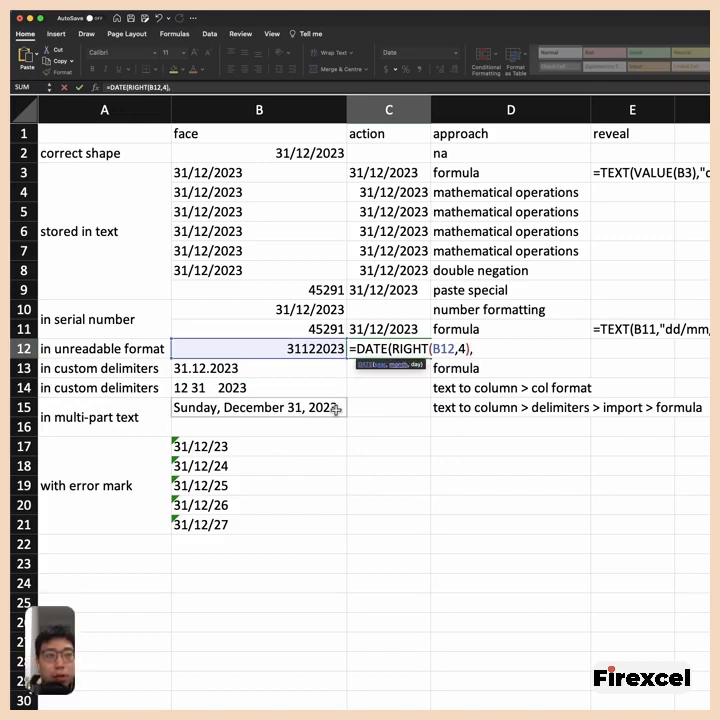
text(mid)
- Add MID(B12,2,2) as the month argument of the DATE formula in C12
key(Tab)
key(Left)
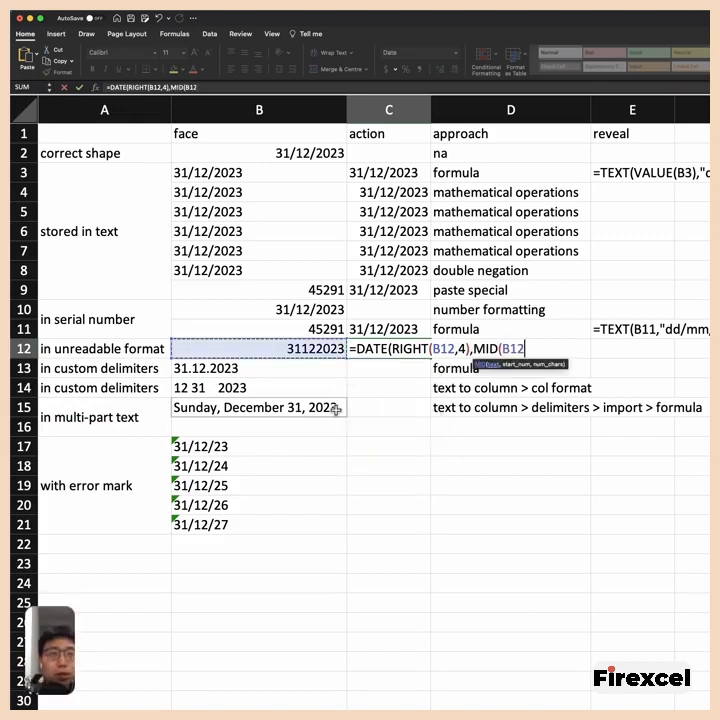
text(,)
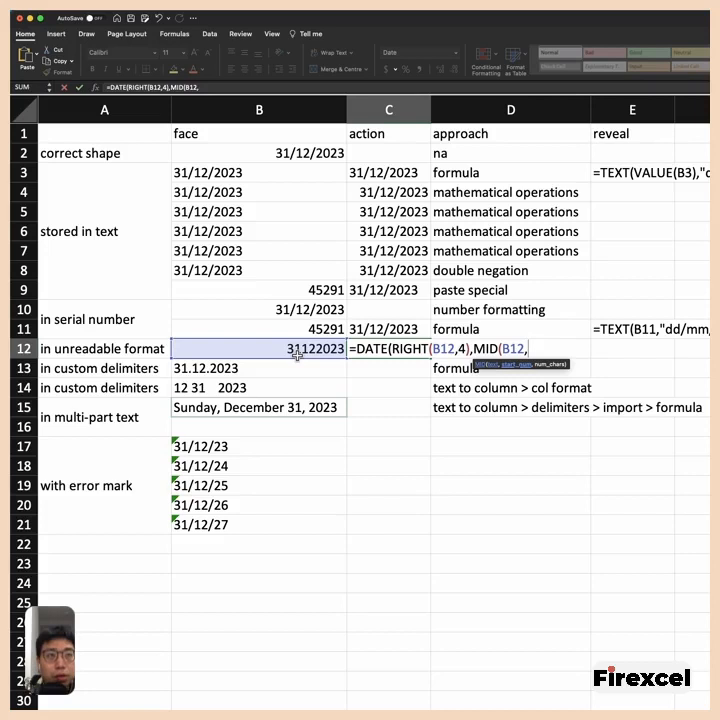
text(2,)
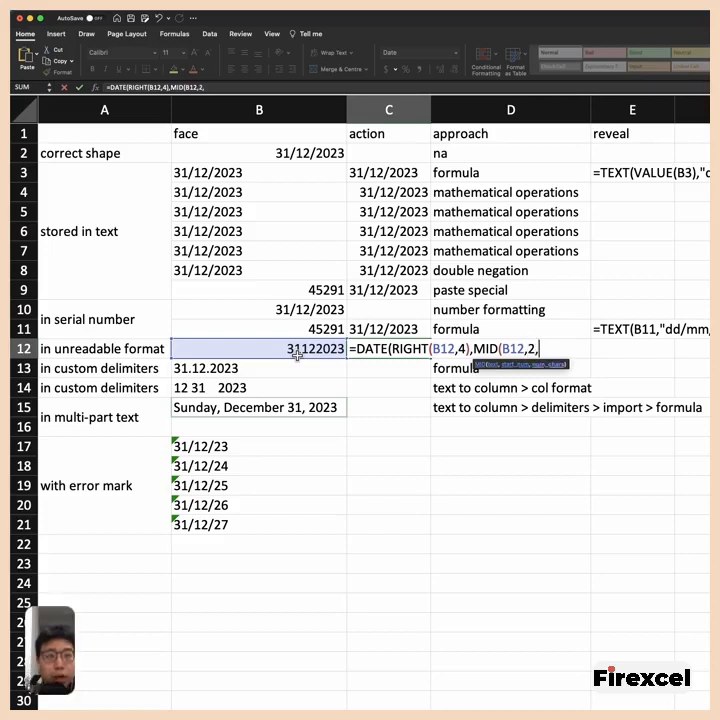
text(2)
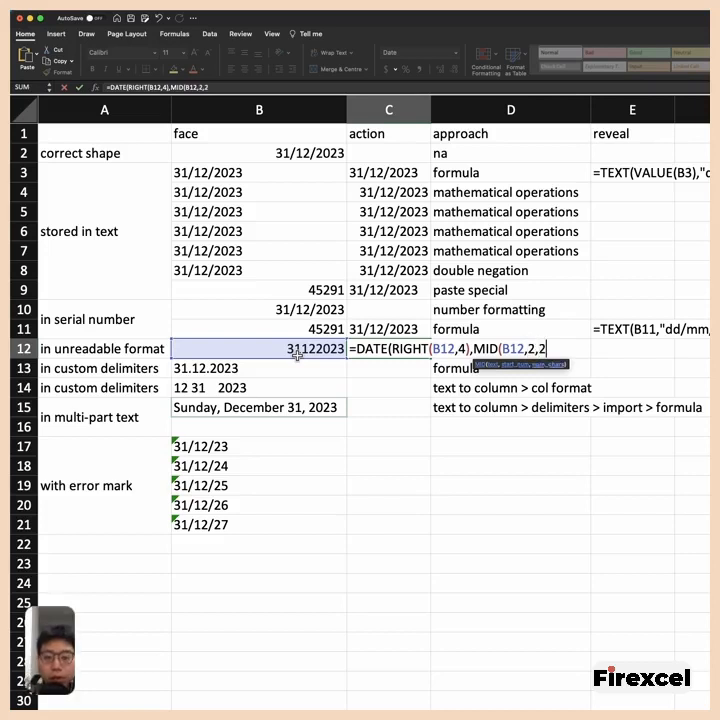
text(),)
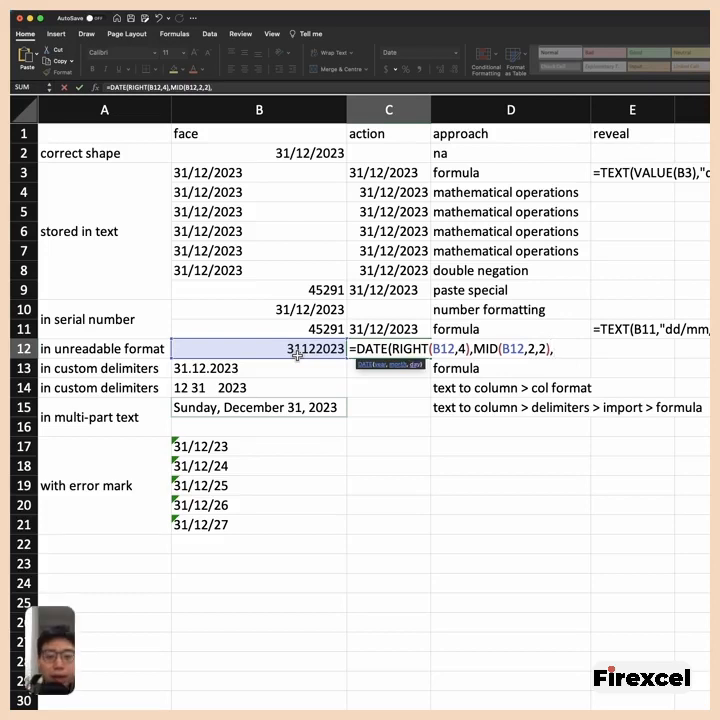
text(le)
- Add LEFT(B12,2) as the day argument and complete the DATE formula in C12
key(Tab)
click(297, 355)
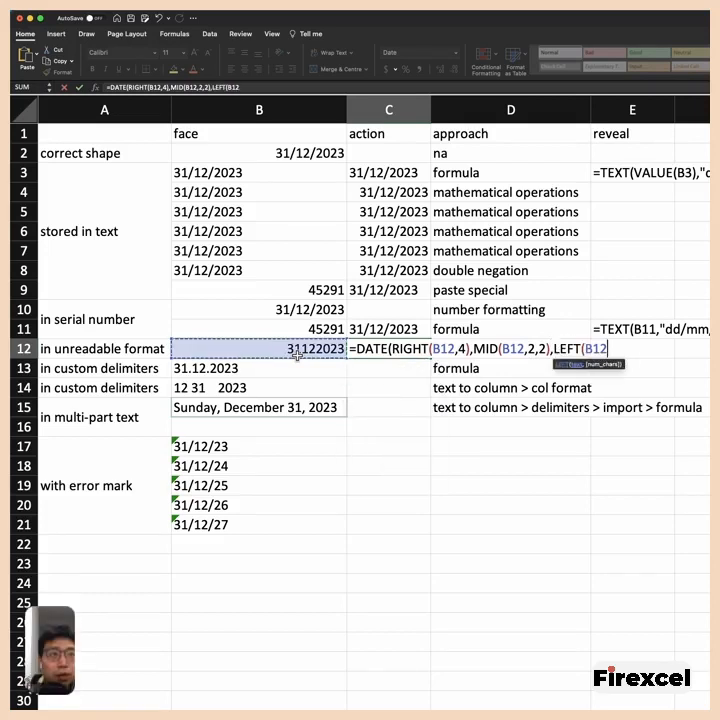
text(,2)
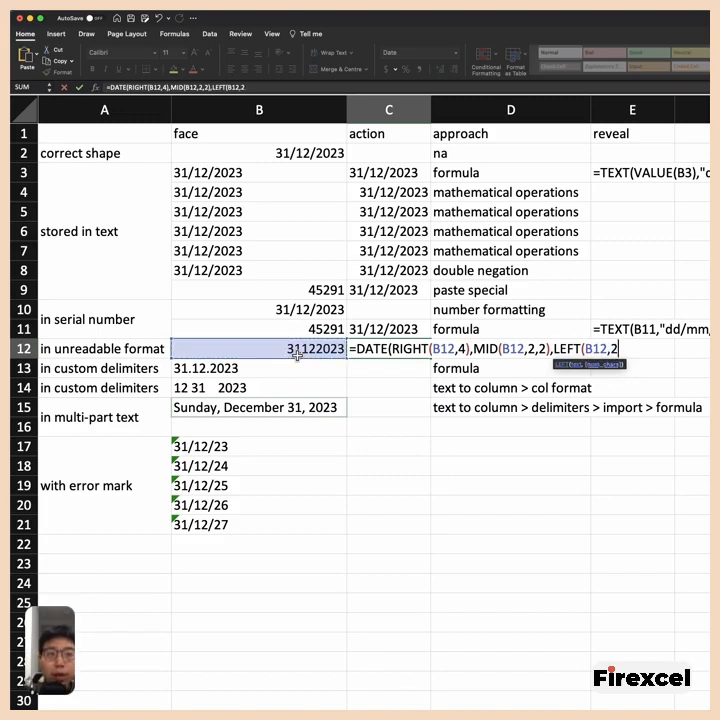
text()))
key(Return)
key(Down)
key(Down)
key(Down)
key(Down)
key(Down)
text(0)
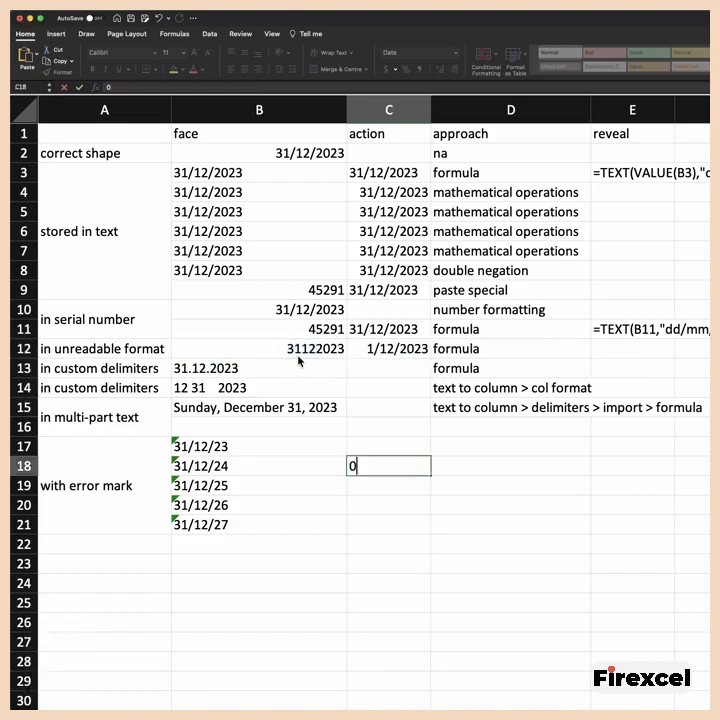
key(Escape)
- Reopen the DATE formula in C12 and check its LEFT day part and MID month part
key(Up)
key(Up)
key(Up)
key(Up)
key(Up)
key(Up)
key(F2)
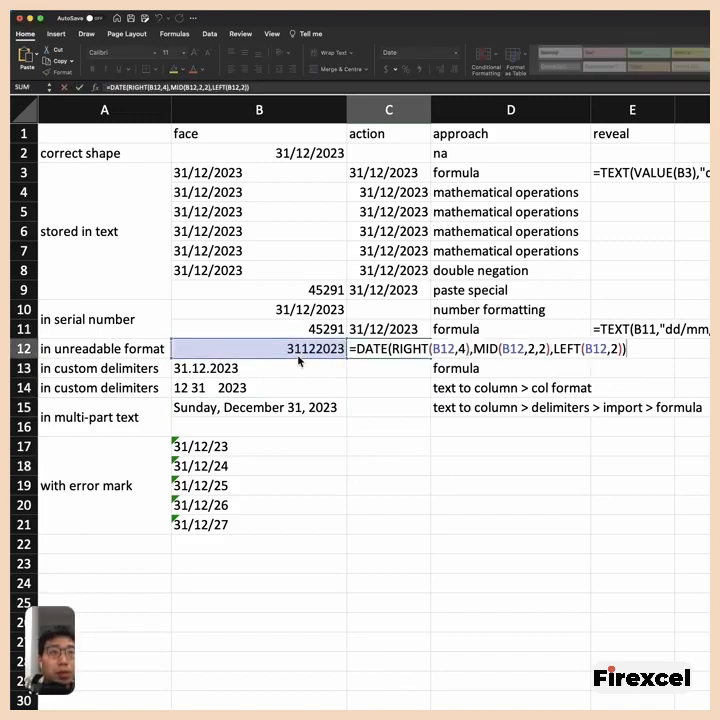
key(Left)
key(Left)
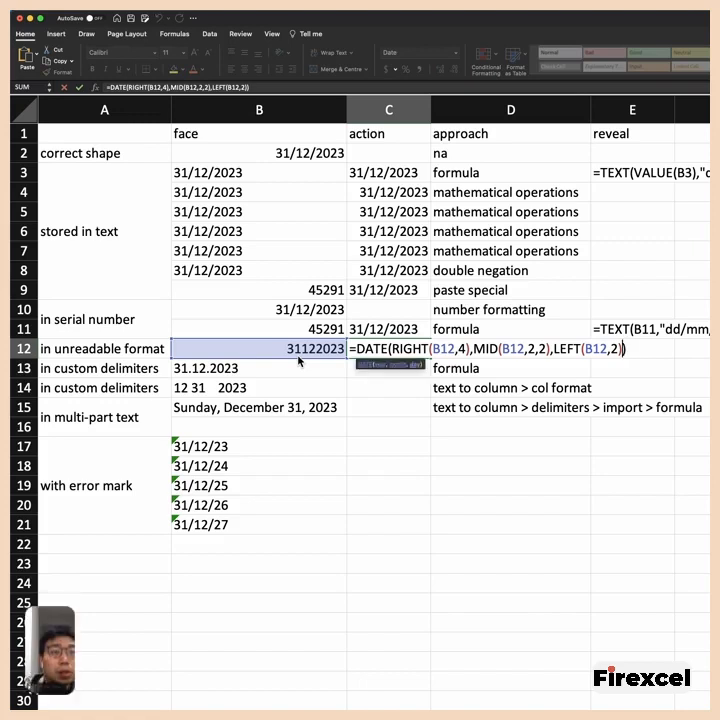
key(shift+Left)
key(shift+Left)
key(shift+Left)
key(shift+Left)
key(shift+Left)
key(shift+Left)
key(shift+Left)
key(shift+Left)
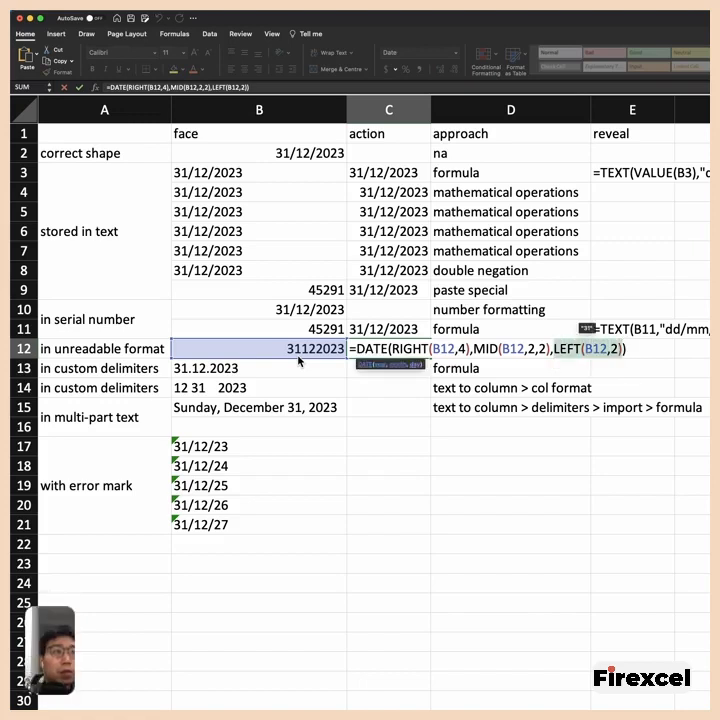
key(Left)
key(shift+Left)
key(shift+Left)
key(shift+Left)
key(shift+Left)
key(shift+Left)
key(shift+Left)
key(shift+Left)
key(shift+Left)
key(shift+Left)
key(shift+Left)
key(shift+Left)
key(shift+Left)
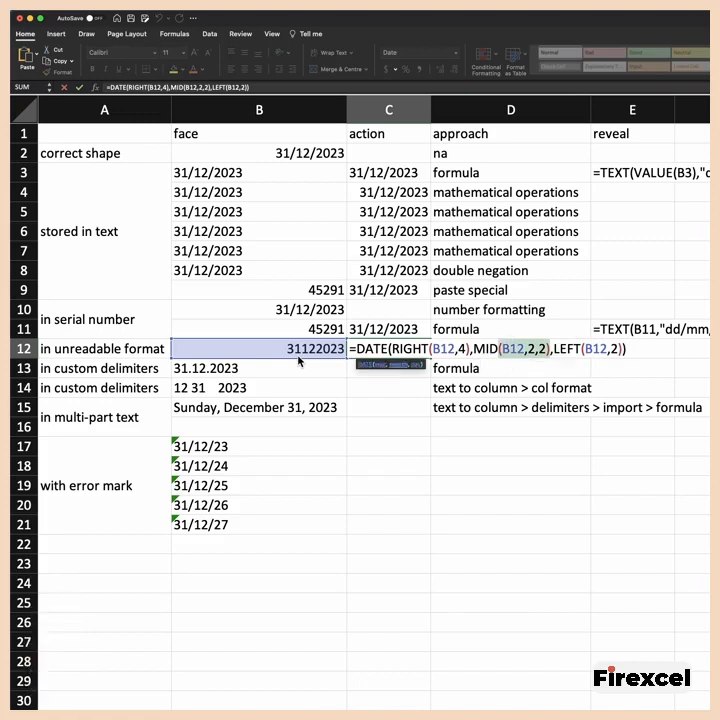
- Set the MID start position to 3 in the C12 formula, making it =DATE(RIGHT(B12,4),MID(B12,3,2),LEFT(B12,2))
key(Right)
key(Left)
key(Left)
key(Left)
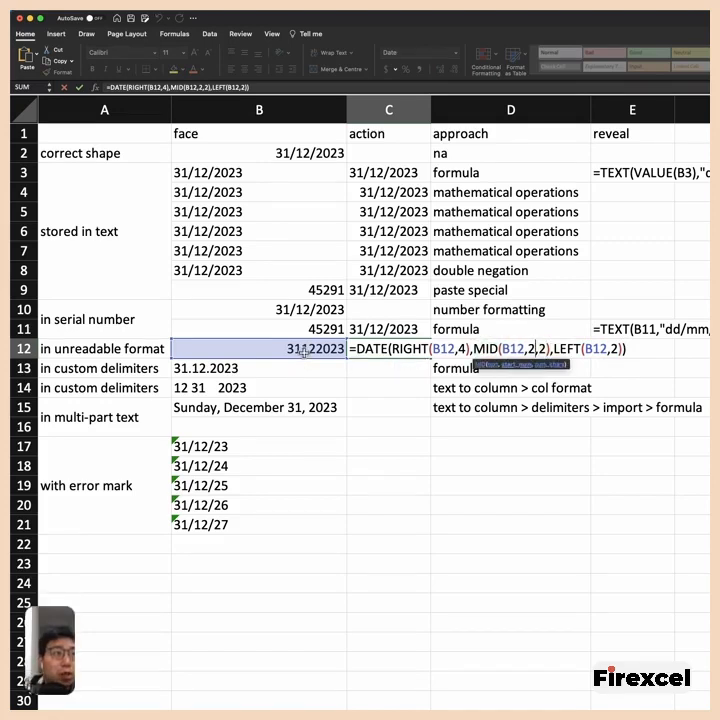
key(BackSpace)
text(3)
key(Return)
click(417, 350)
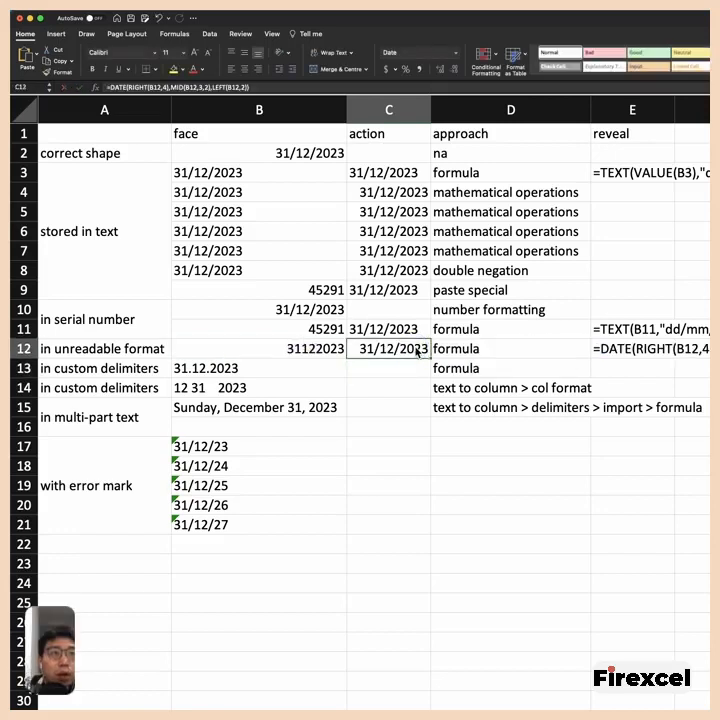
- Enter =SUBSTITUTE(B13,".","/") in C13 to replace the dots in the B13 date with slashes
key(Down)
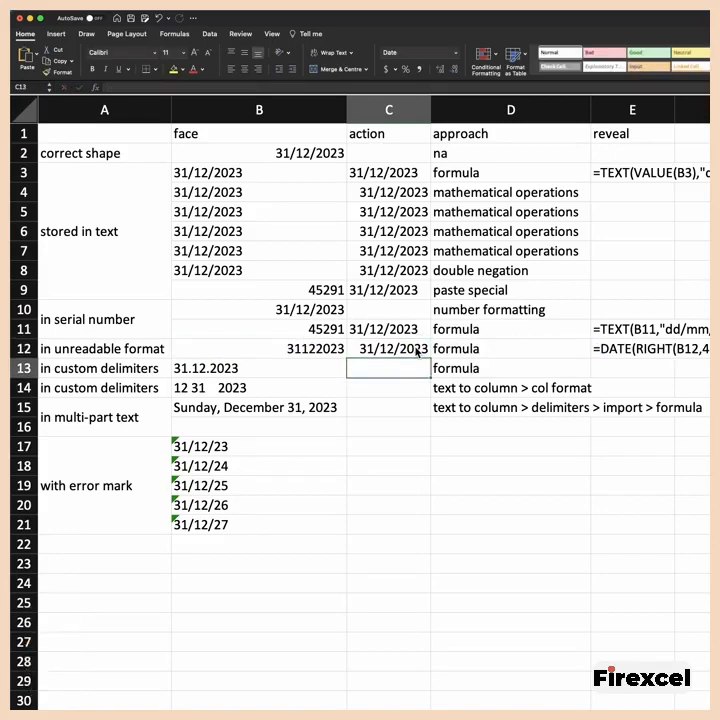
key(Left)
key(Left)
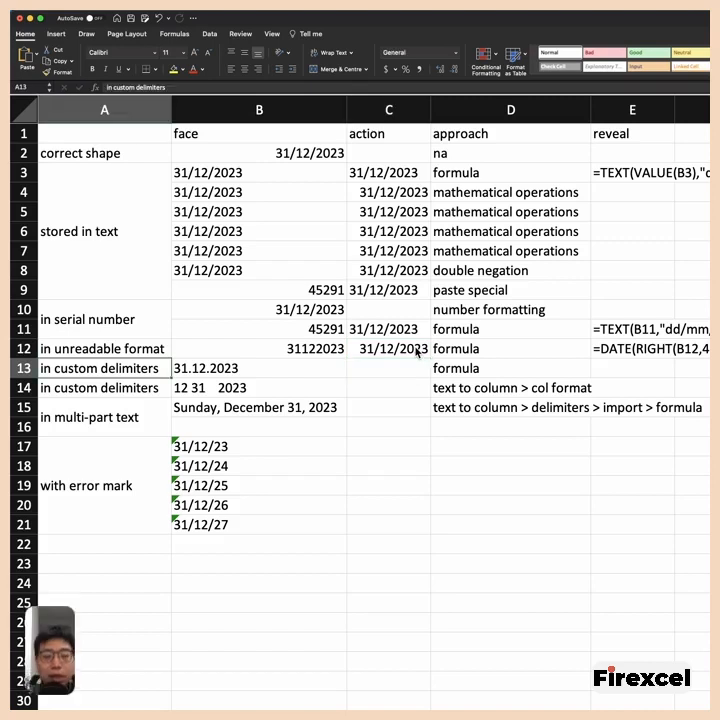
key(Right)
key(Right)
text(=SUBSTITUTE(B13,)
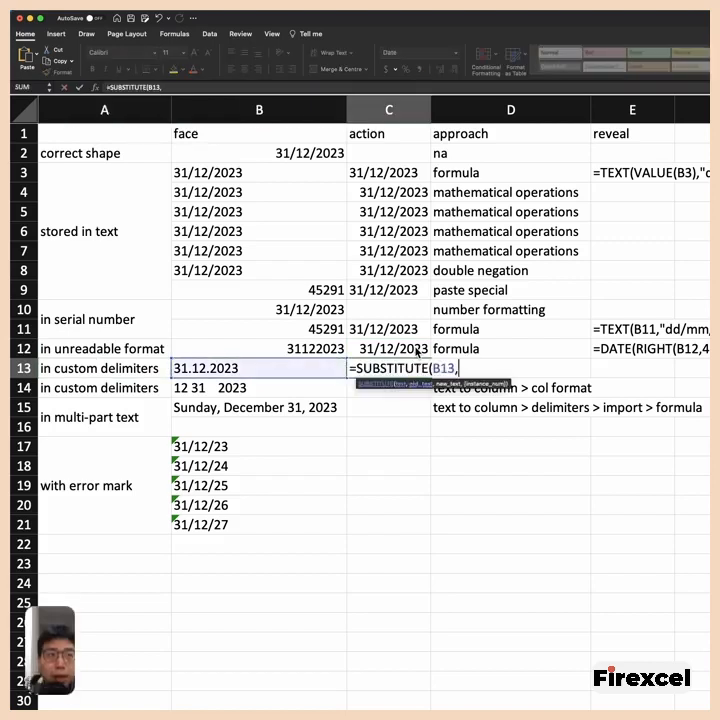
text(".)
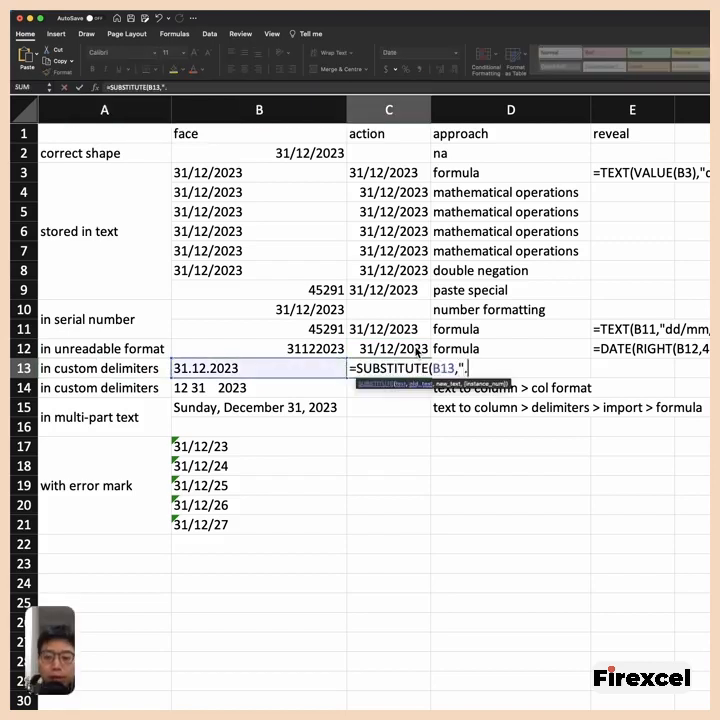
text(",)
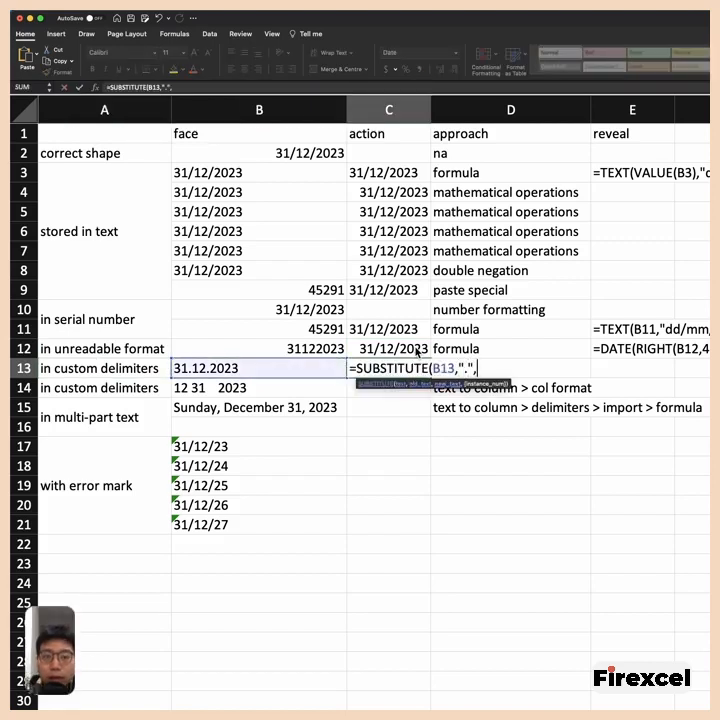
text("/"))
key(Return)
click(407, 368)
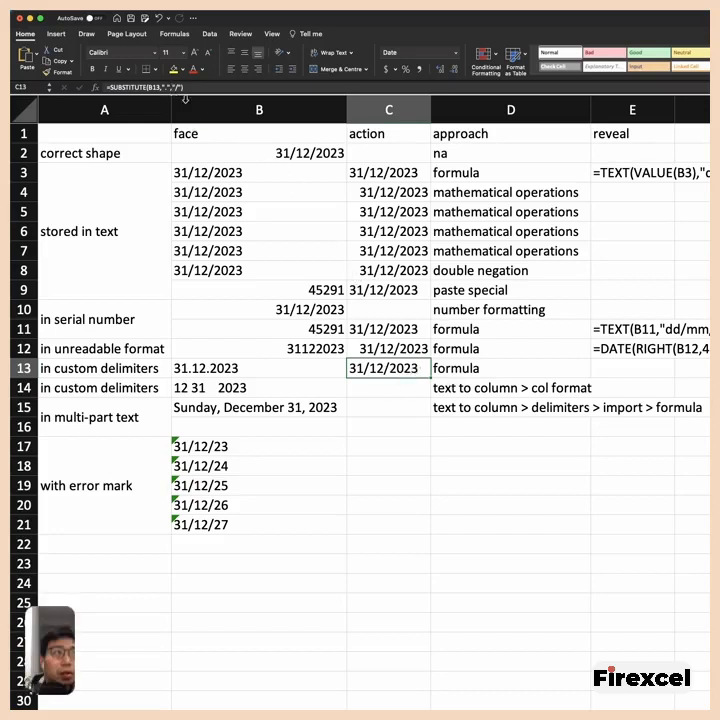
- Wrap the C13 formula in VALUE, making it =VALUE(SUBSTITUTE(B13,".","/")), to convert the text into a real date
click(307, 365)
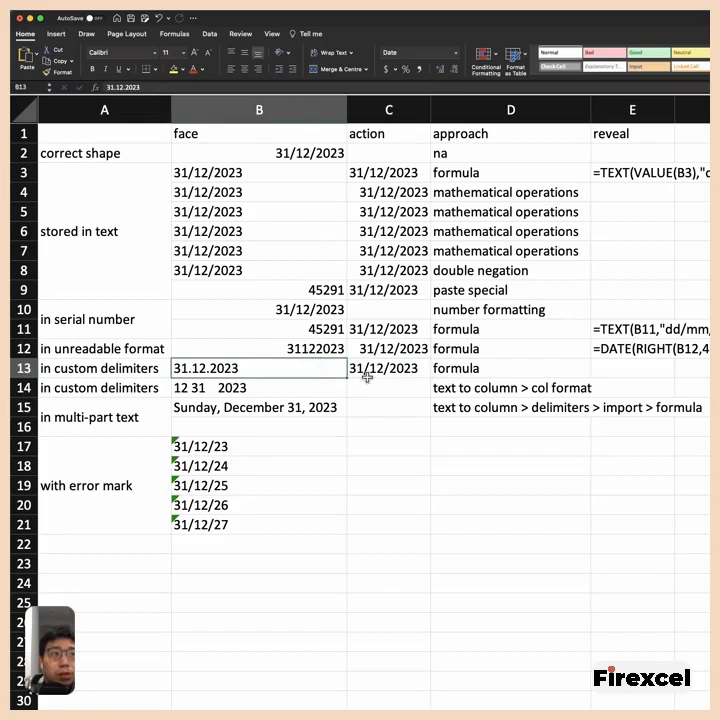
click(377, 372)
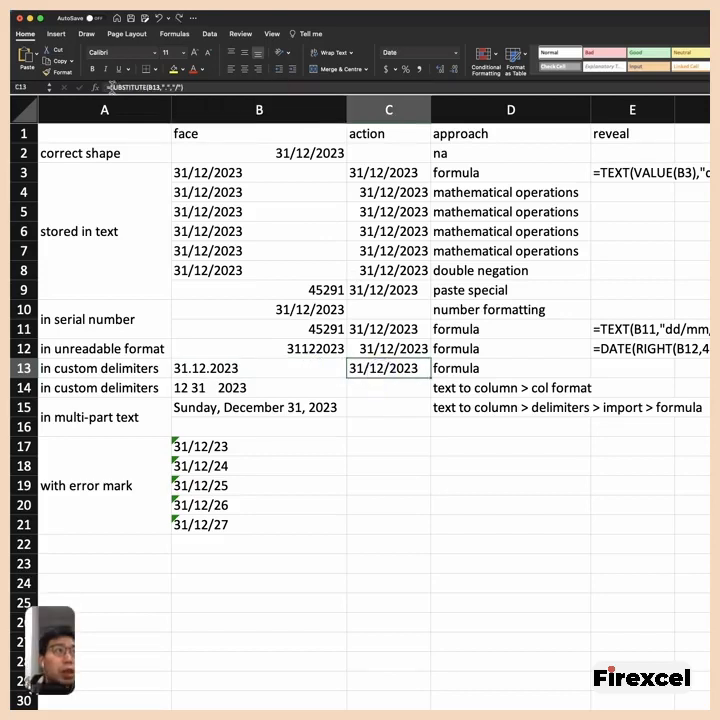
click(112, 87)
text(--)
key(Return)
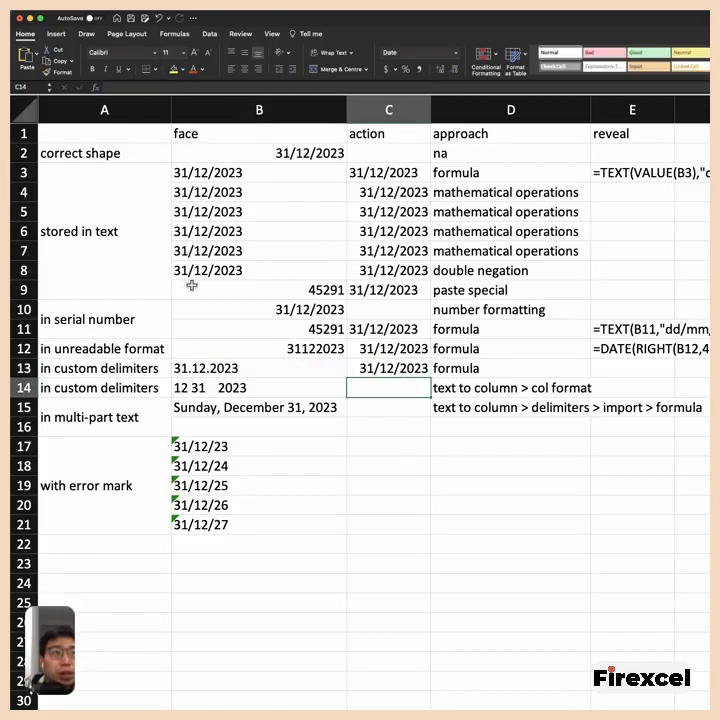
click(394, 370)
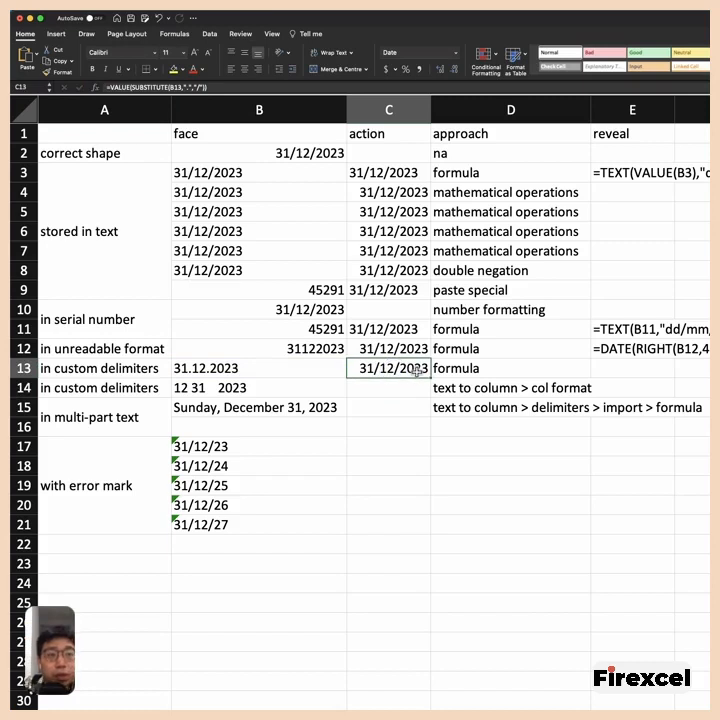
- Check the spacing in B14 and run Text to Columns on it as Delimited data with no delimiters selected
key(Down)
key(Left)
key(Left)
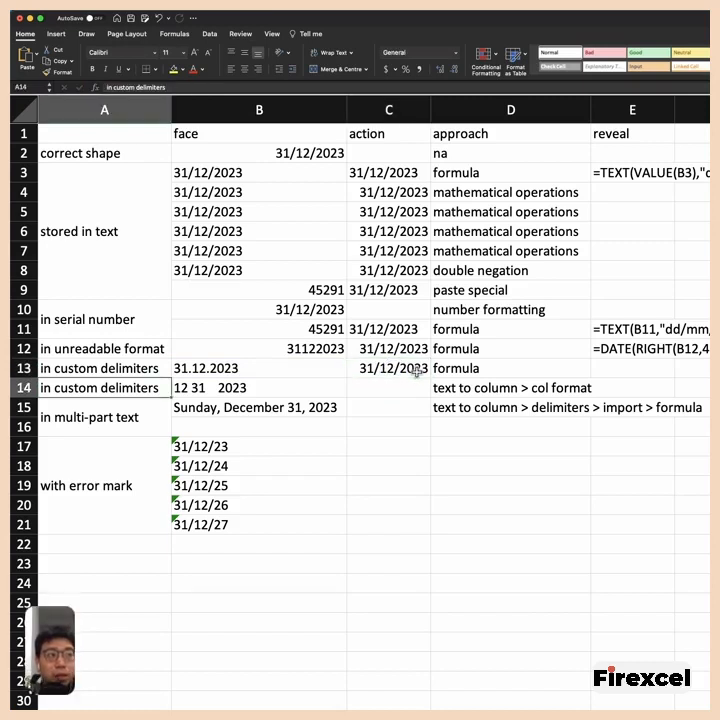
key(Right)
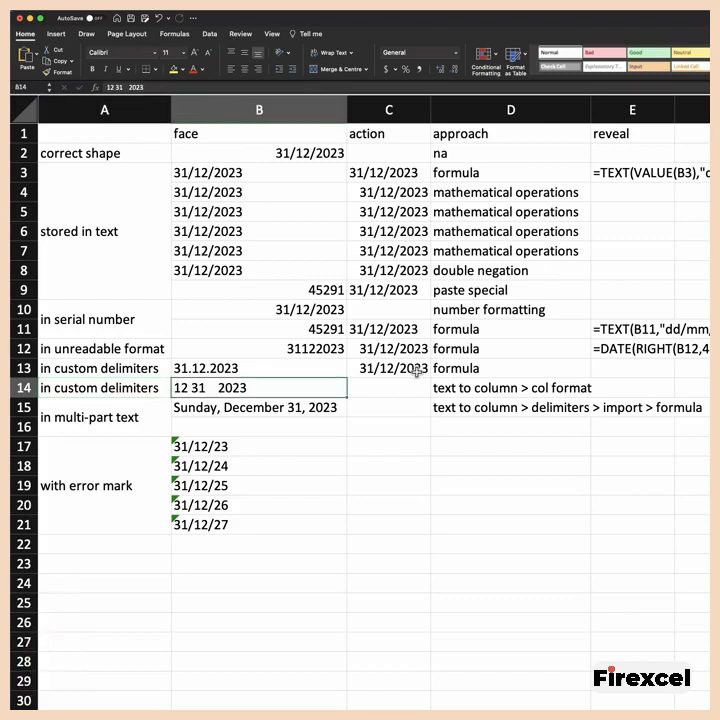
double_click(212, 387)
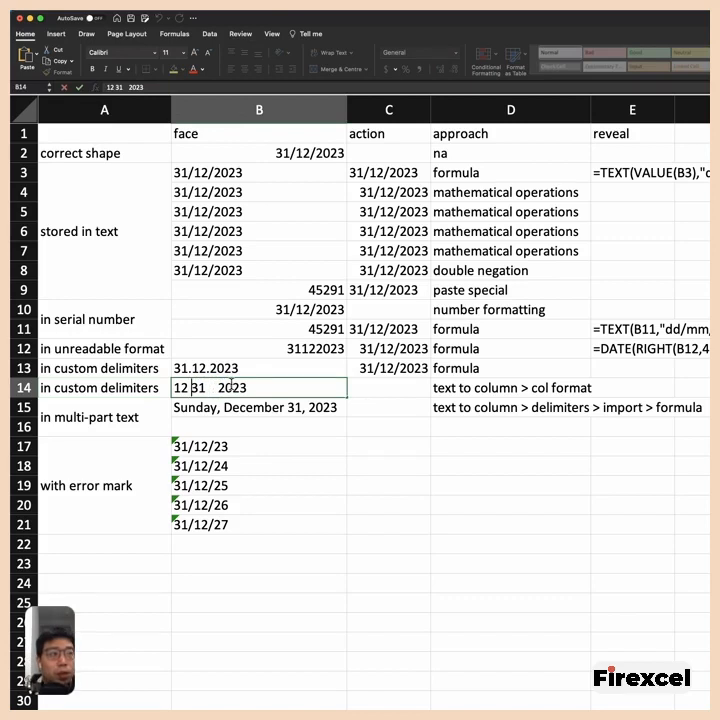
click(370, 390)
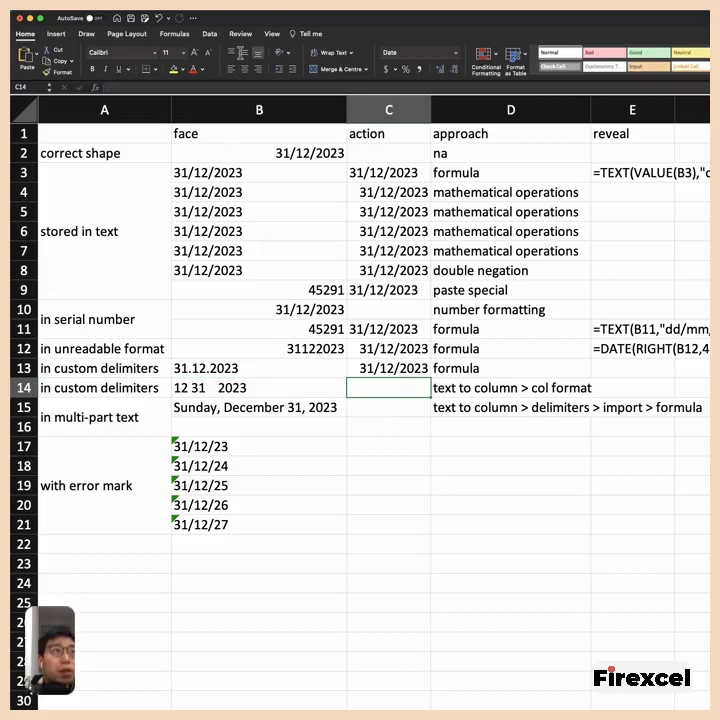
click(251, 387)
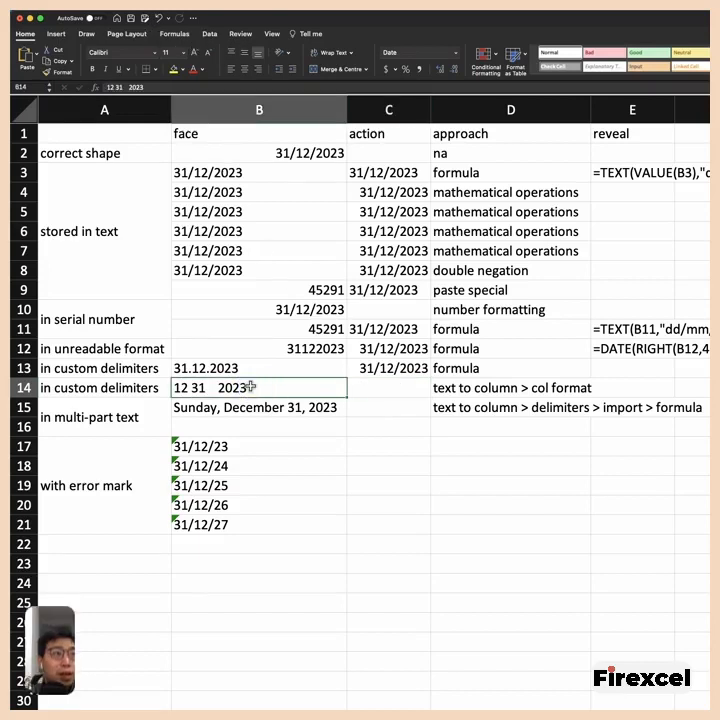
click(209, 33)
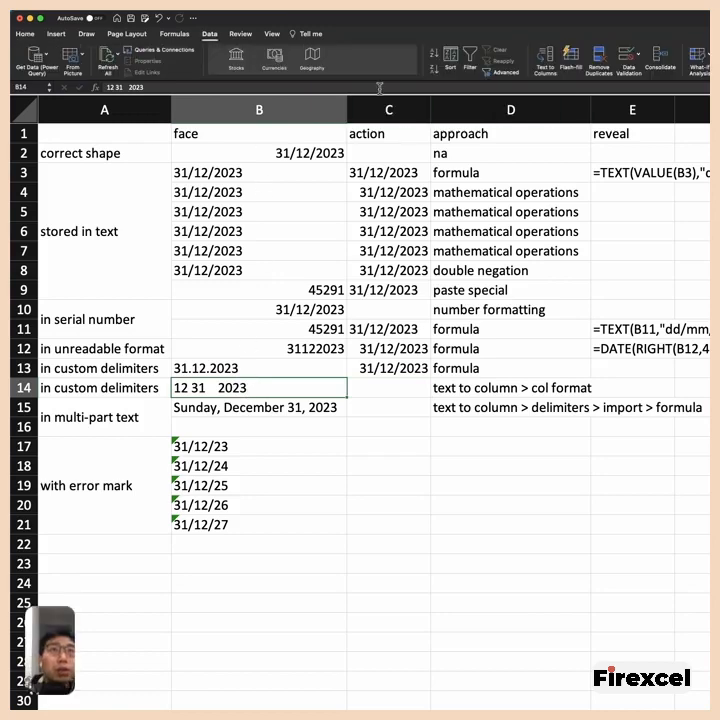
click(549, 60)
drag(452, 328, 226, 432)
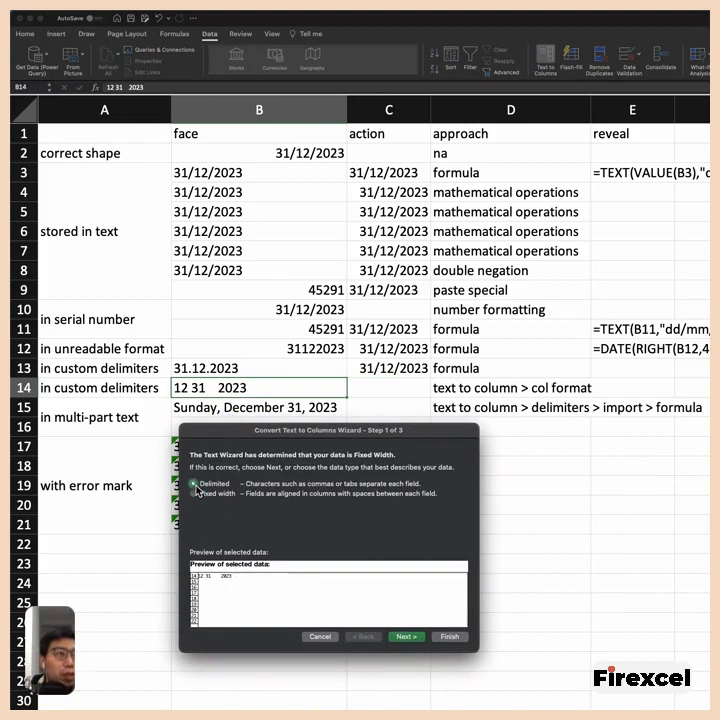
click(408, 637)
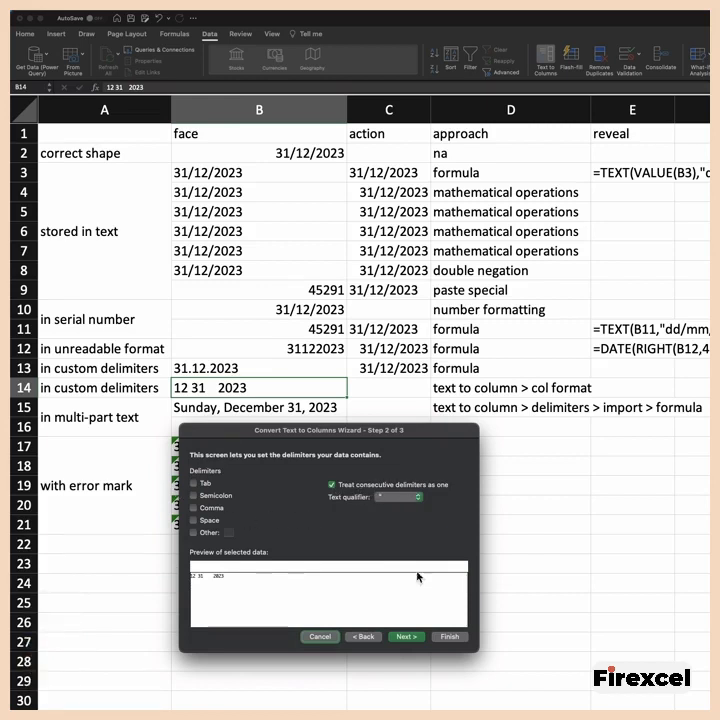
click(407, 637)
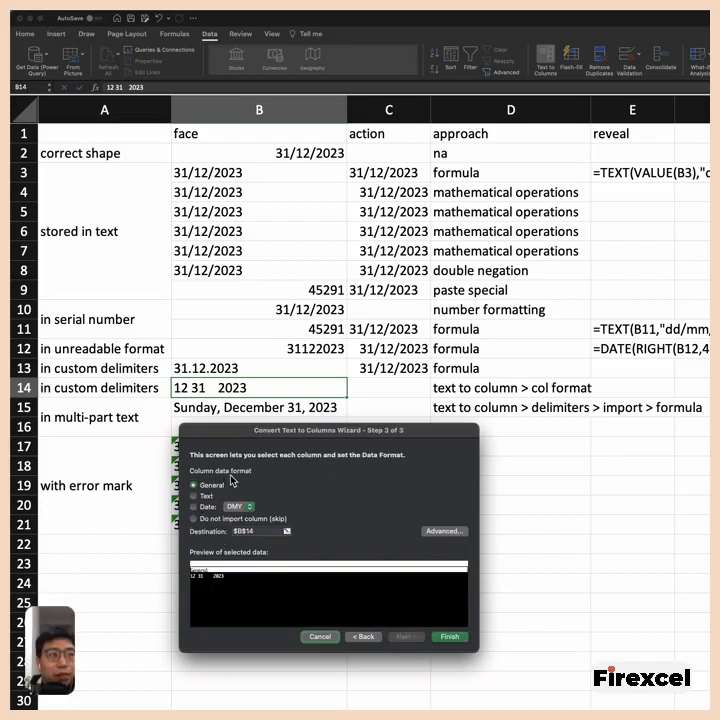
- Set the column data format to Date MDY with destination $C$14, finish the conversion, and compare C14 with B14
click(194, 507)
click(247, 507)
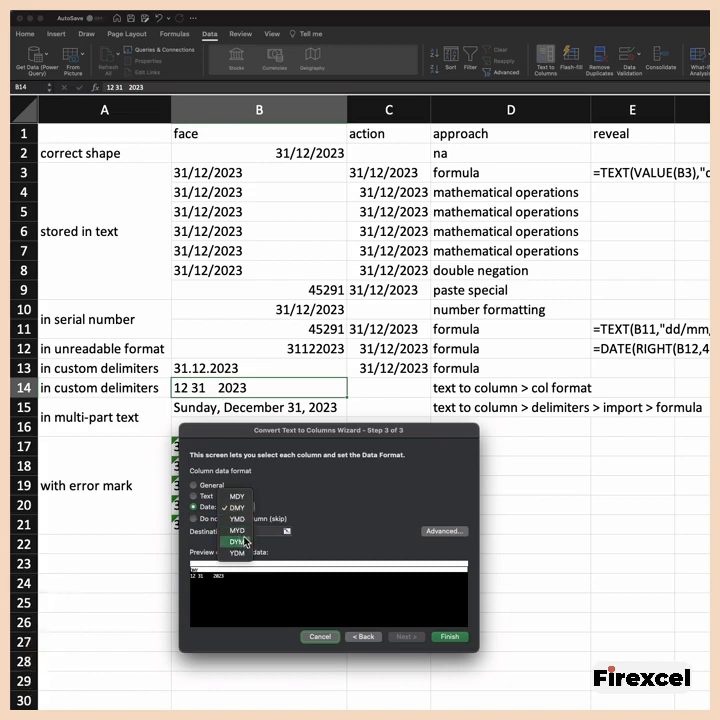
click(240, 497)
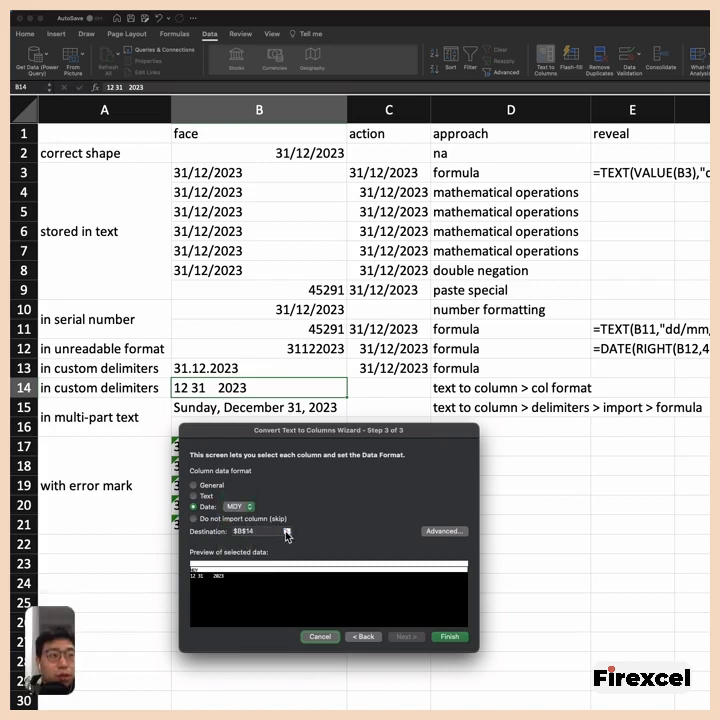
click(287, 535)
click(376, 387)
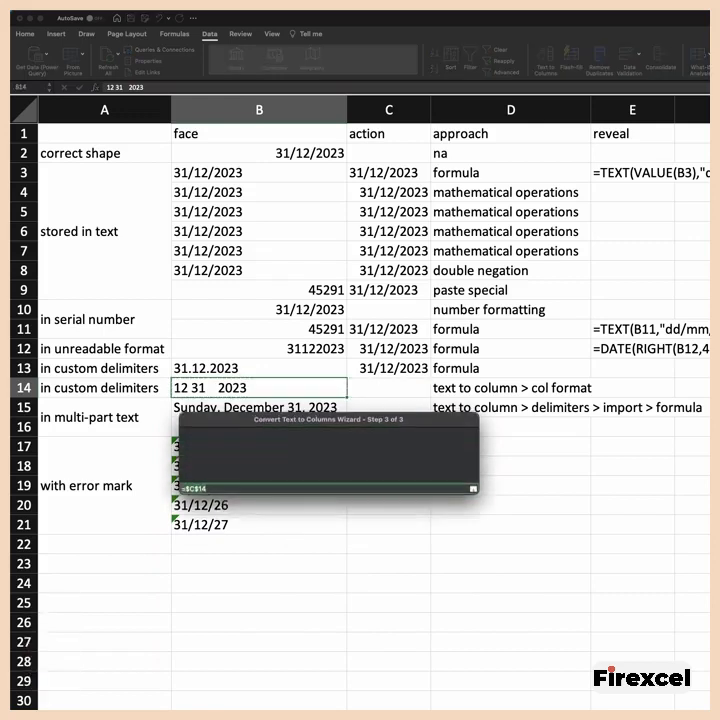
click(473, 488)
click(450, 637)
click(386, 388)
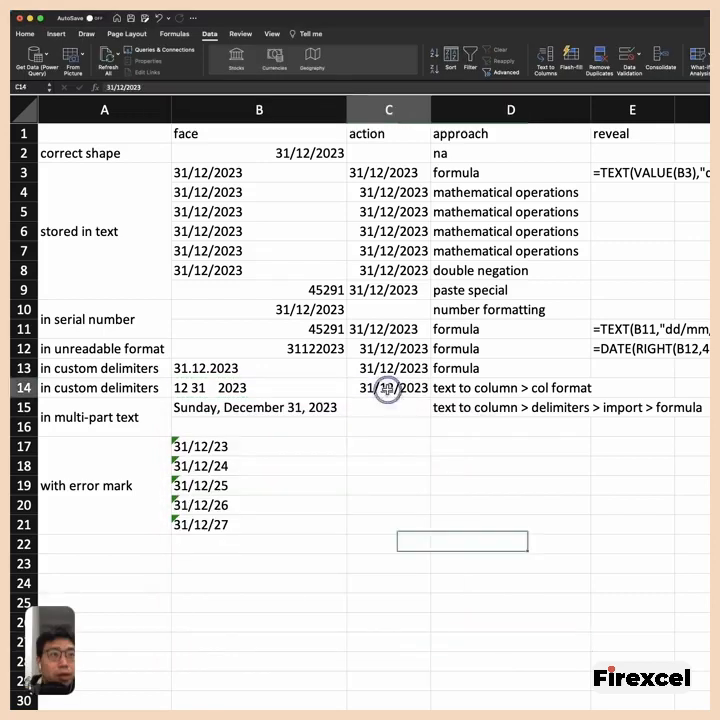
click(300, 391)
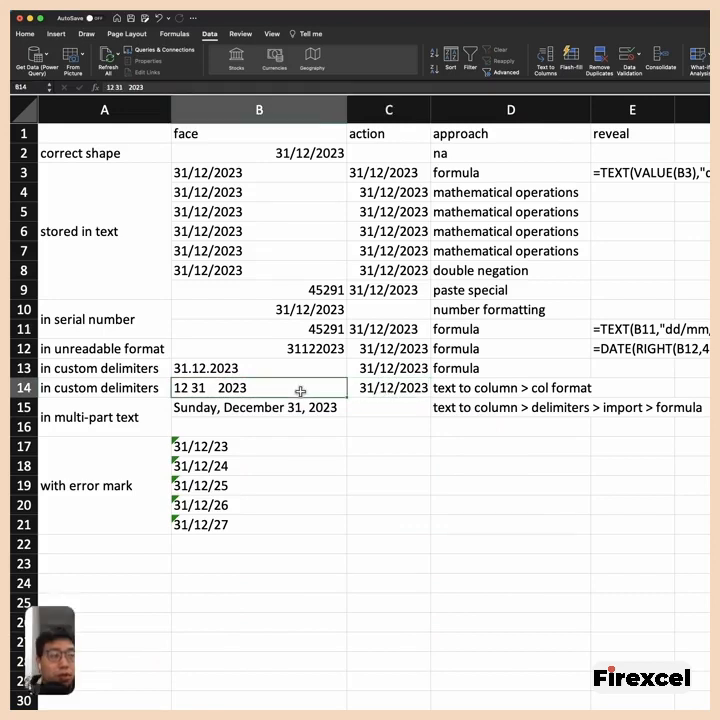
click(369, 388)
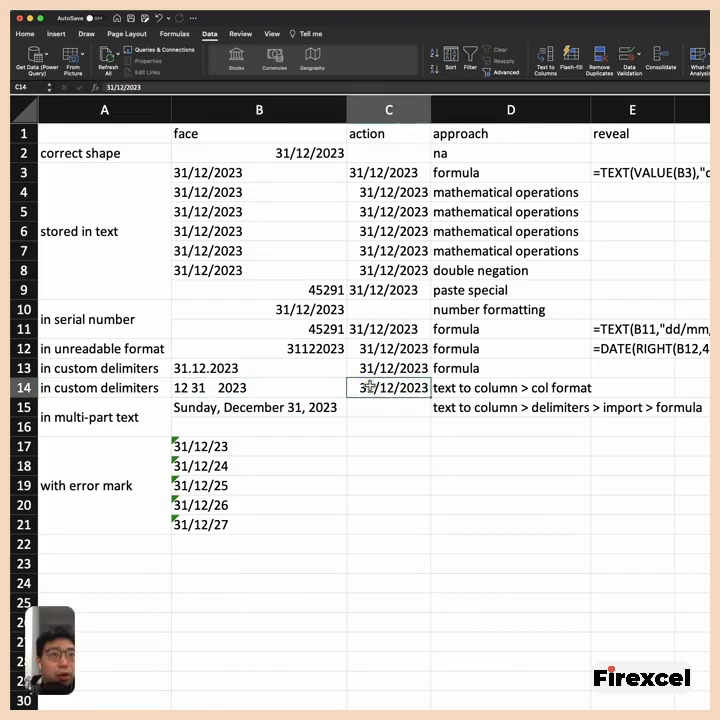
- Run Text to Columns on B15 as Delimited data, splitting it at commas and spaces
click(291, 408)
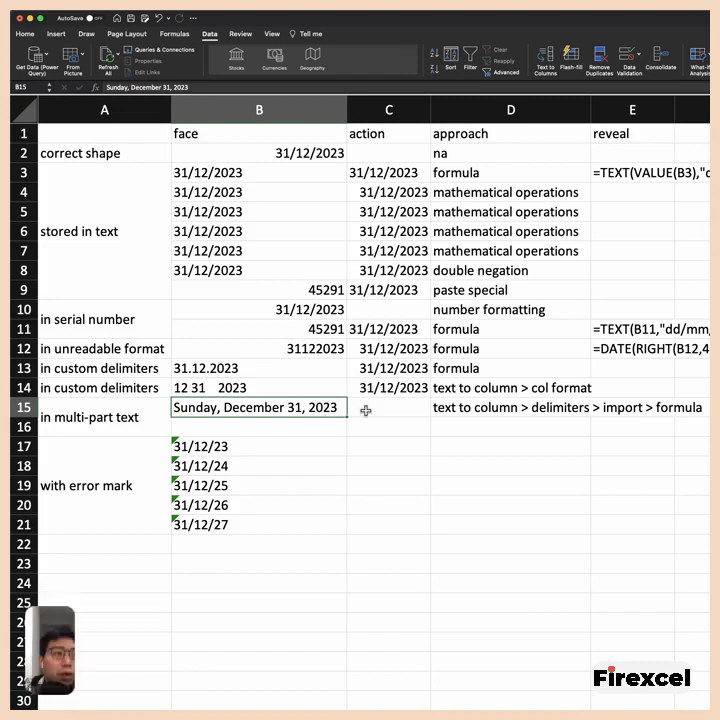
click(320, 427)
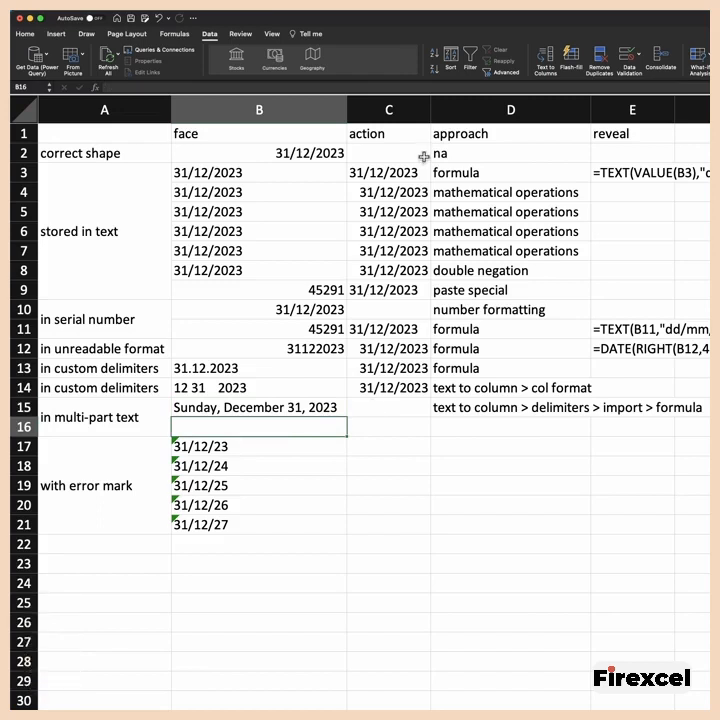
click(297, 408)
click(537, 74)
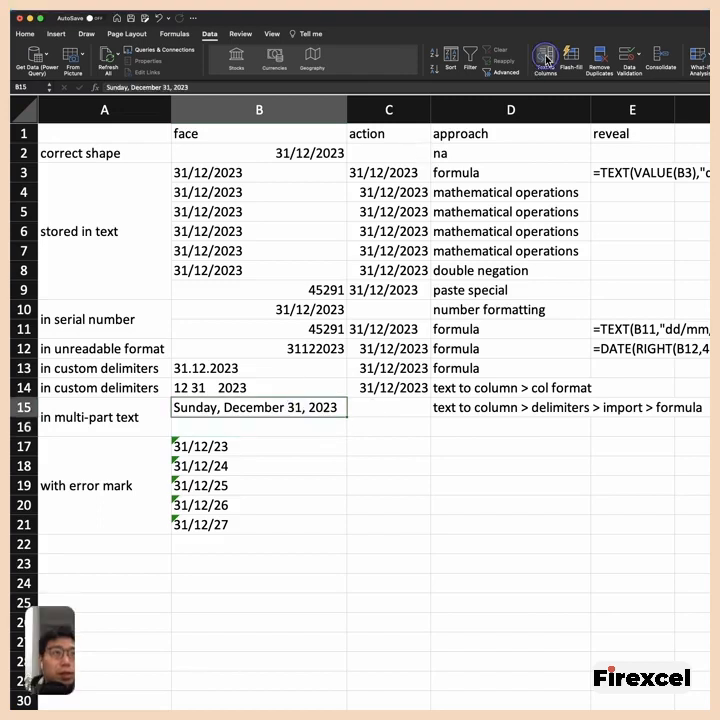
click(224, 502)
click(413, 655)
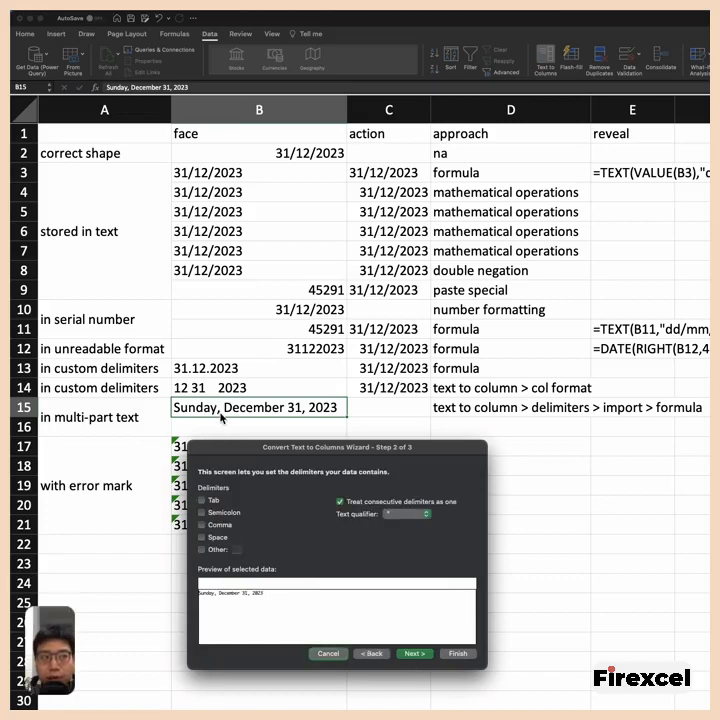
click(203, 525)
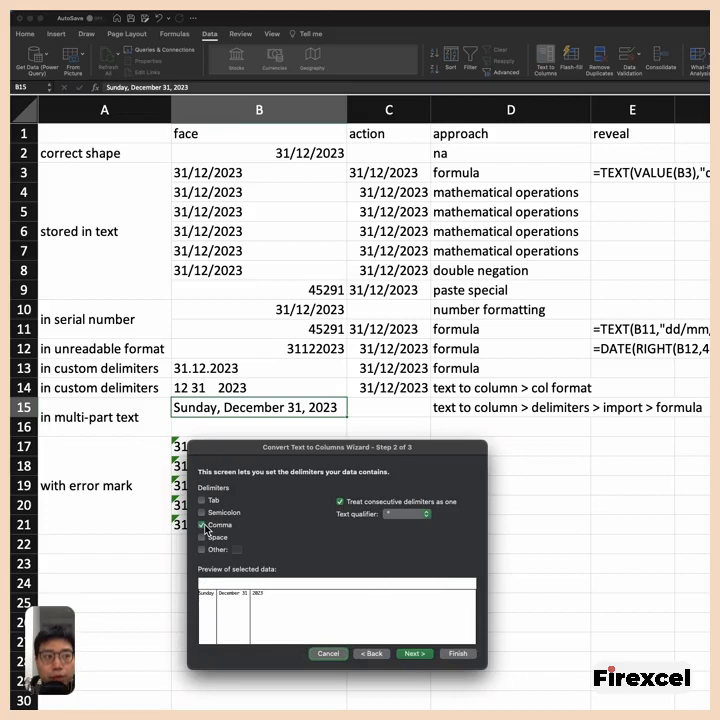
click(203, 539)
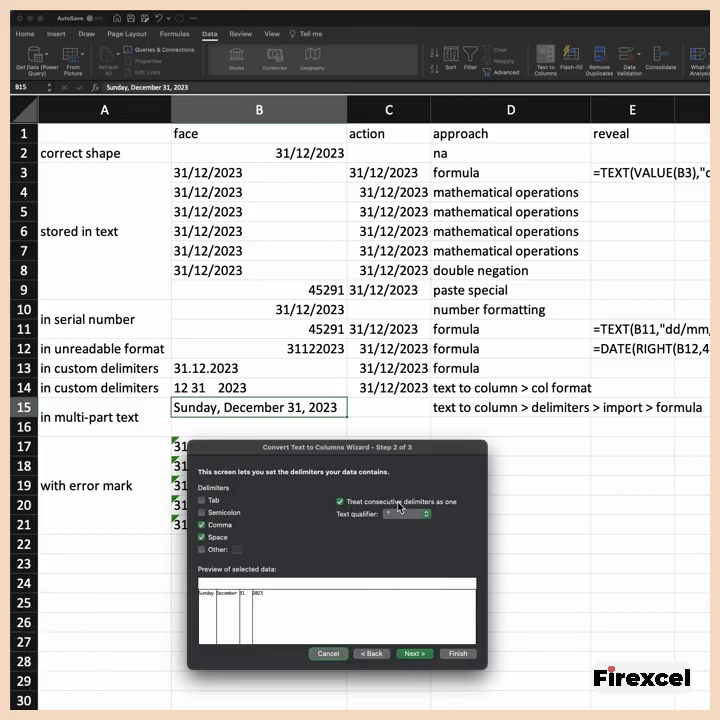
click(411, 655)
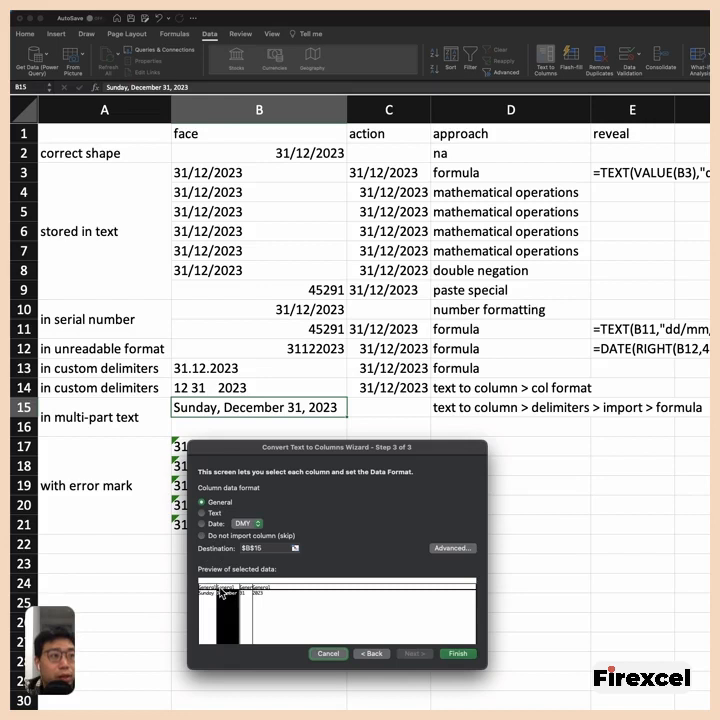
- Exclude the weekday column (Sunday) from the import and select the month column in the data preview
click(224, 593)
click(208, 594)
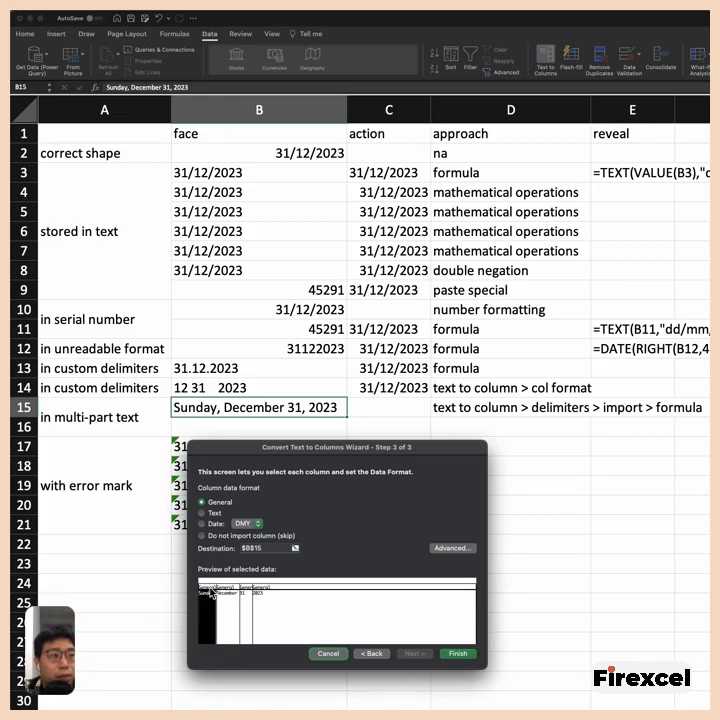
click(203, 536)
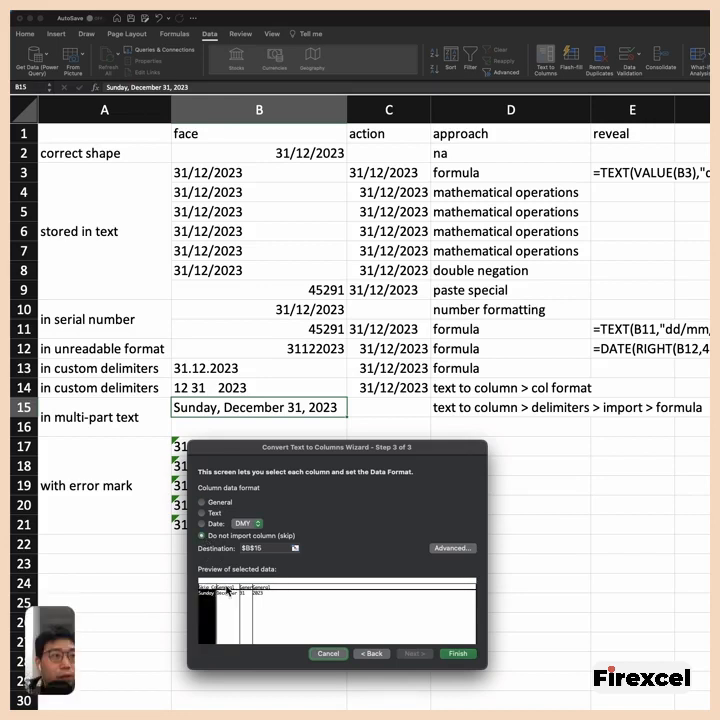
click(227, 596)
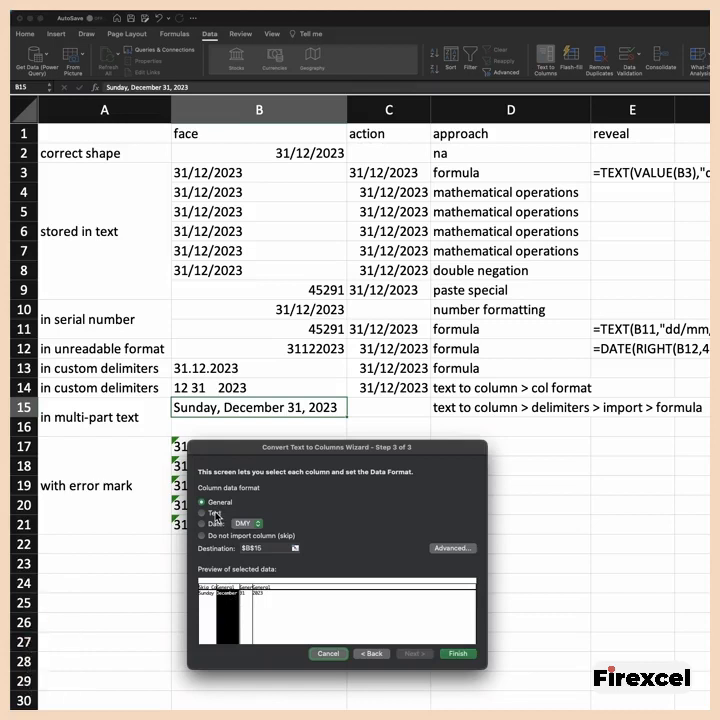
- Check the day and year columns in the preview, set the destination to $B$16, and finish splitting B15
click(245, 594)
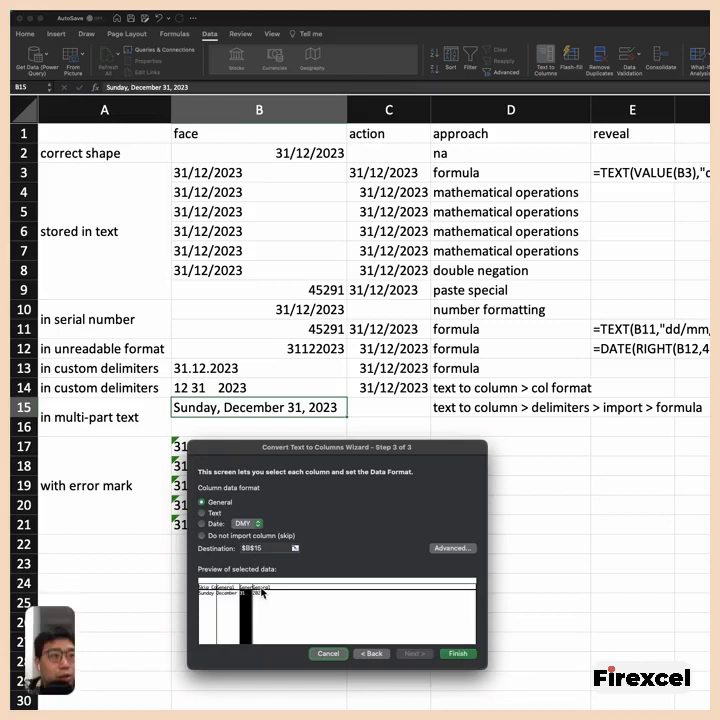
click(258, 592)
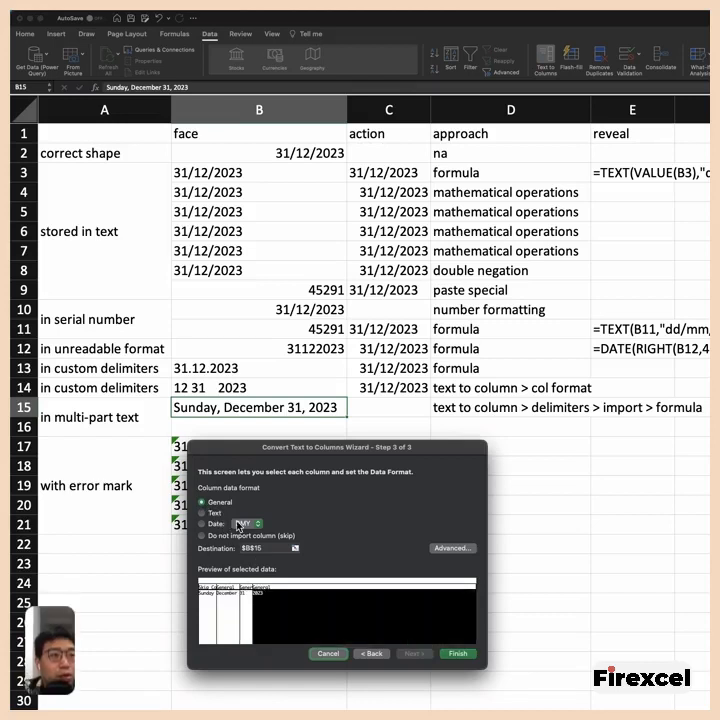
click(295, 548)
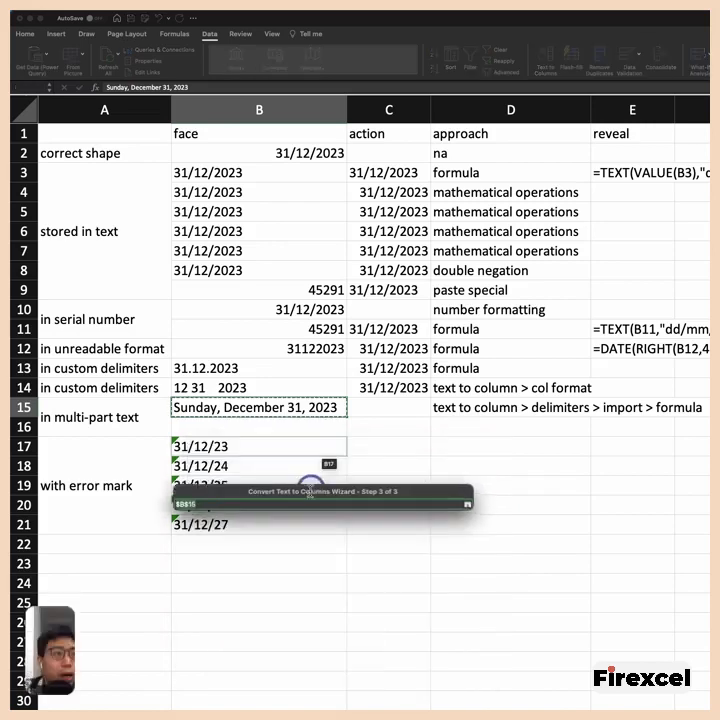
click(297, 427)
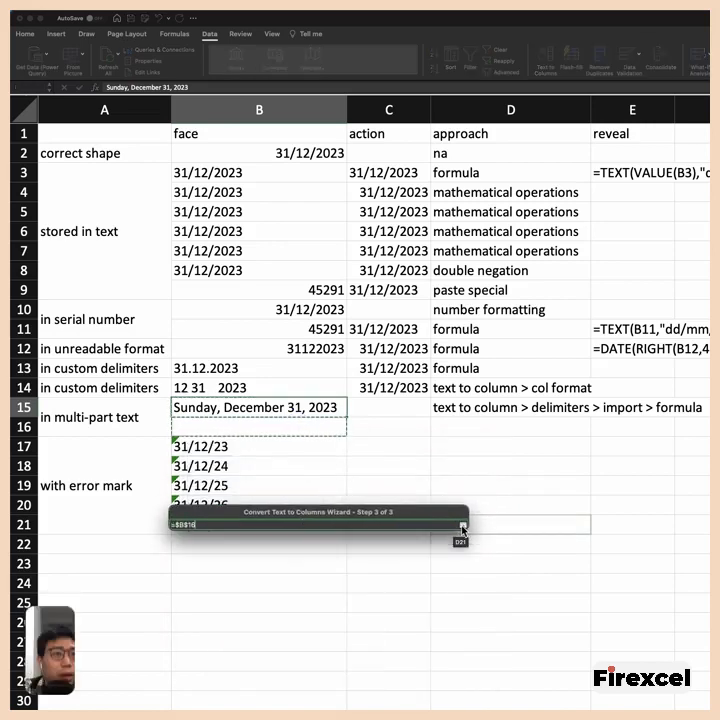
click(463, 523)
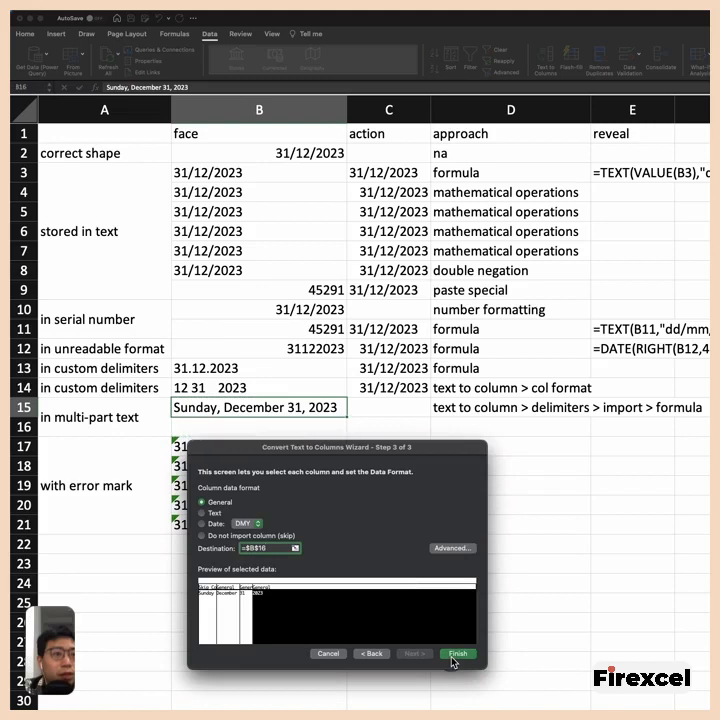
click(456, 656)
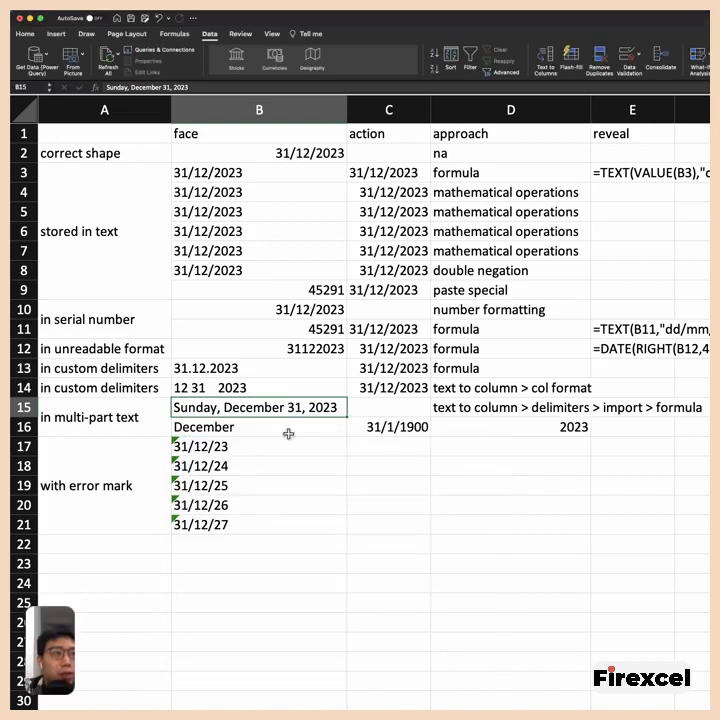
drag(270, 427, 485, 429)
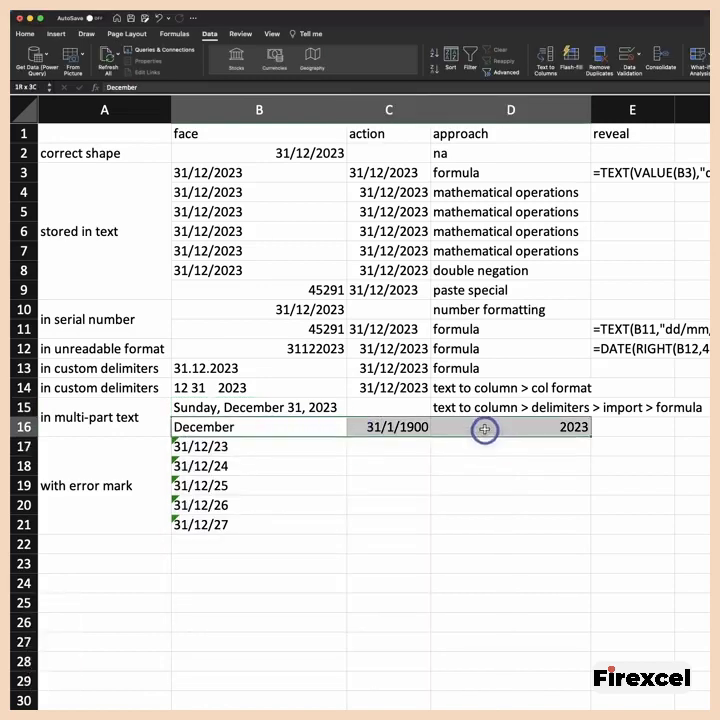
- Change the number format of the day value in C16 to General
click(401, 427)
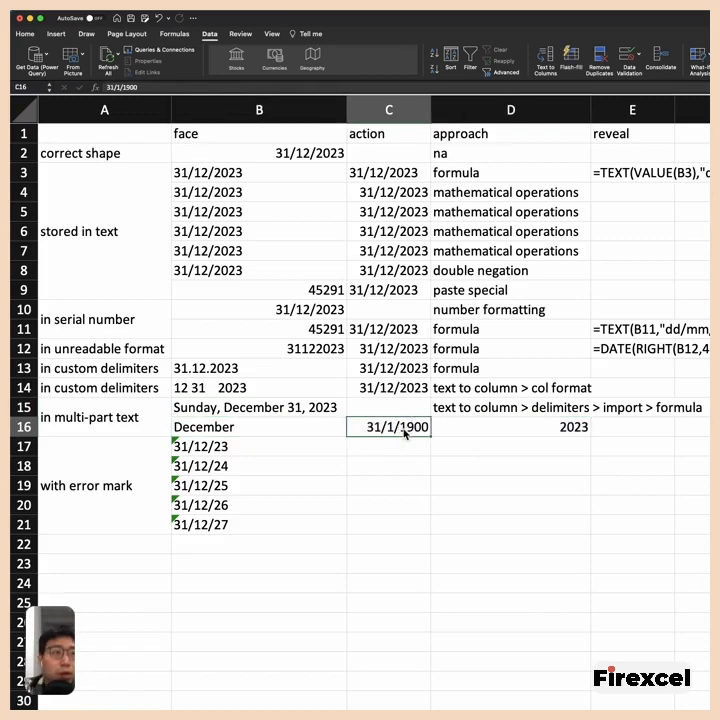
key(super+1)
drag(585, 300, 466, 394)
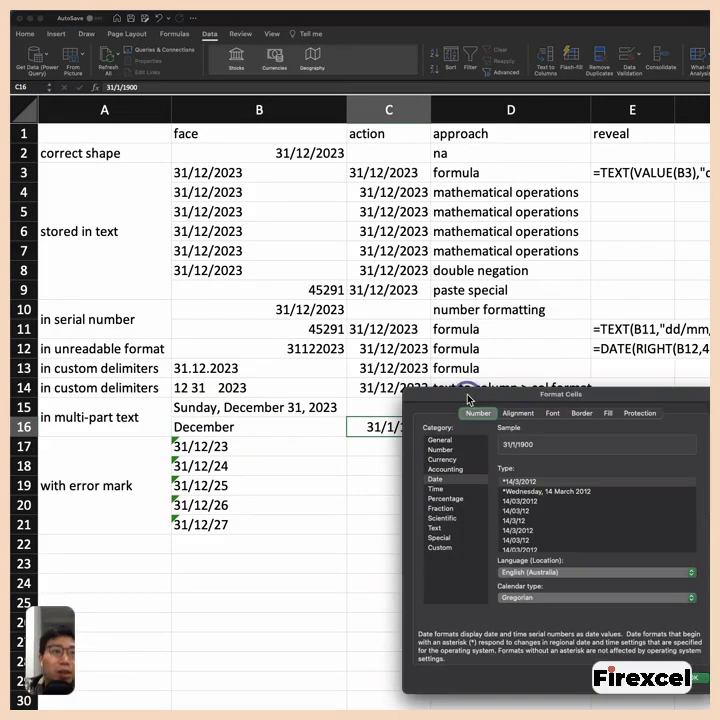
click(442, 441)
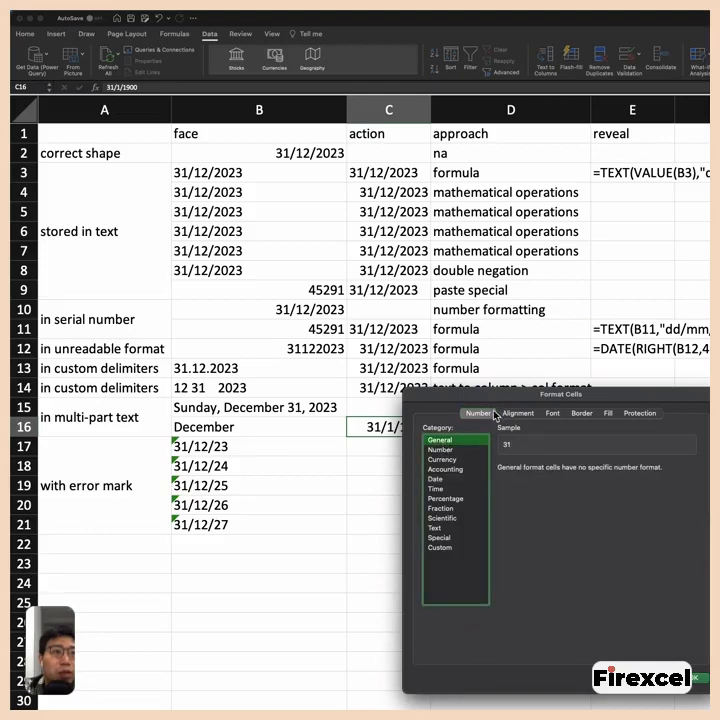
drag(505, 422, 390, 350)
click(577, 605)
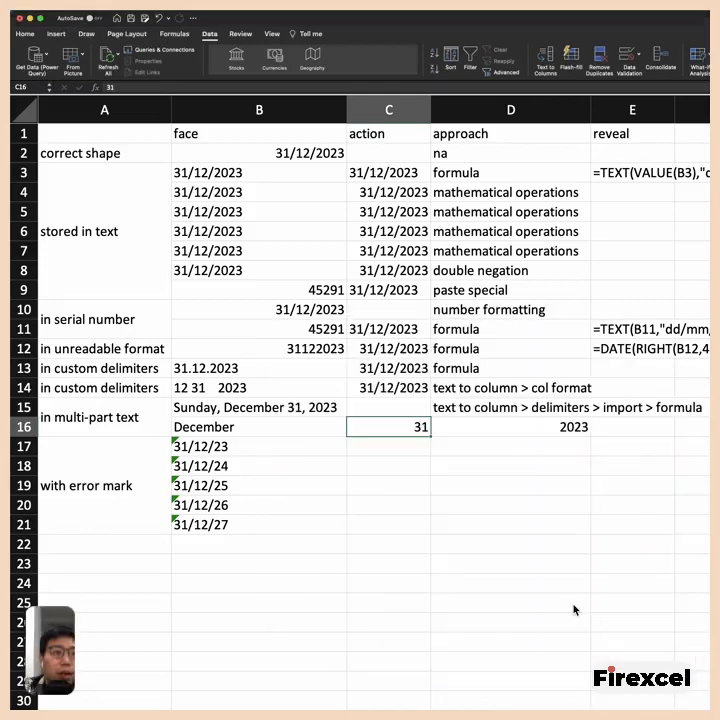
- Start a DATE formula in E16 that takes the year from D16
drag(297, 426, 449, 432)
click(612, 428)
text(=da)
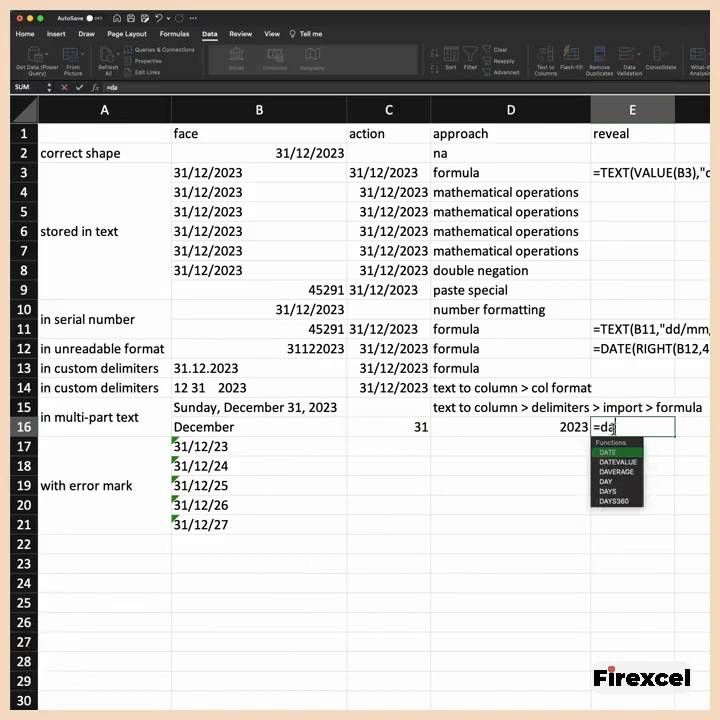
double_click(612, 451)
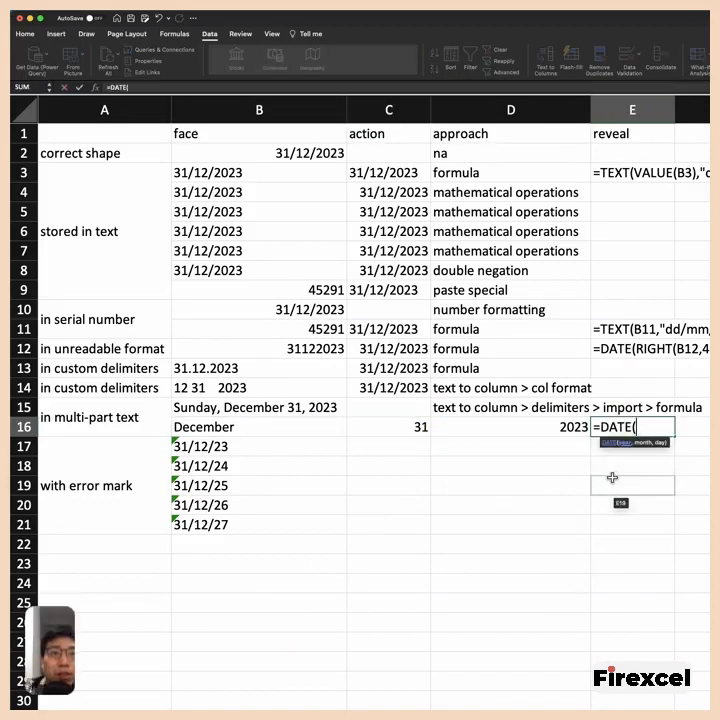
click(562, 427)
text(,)
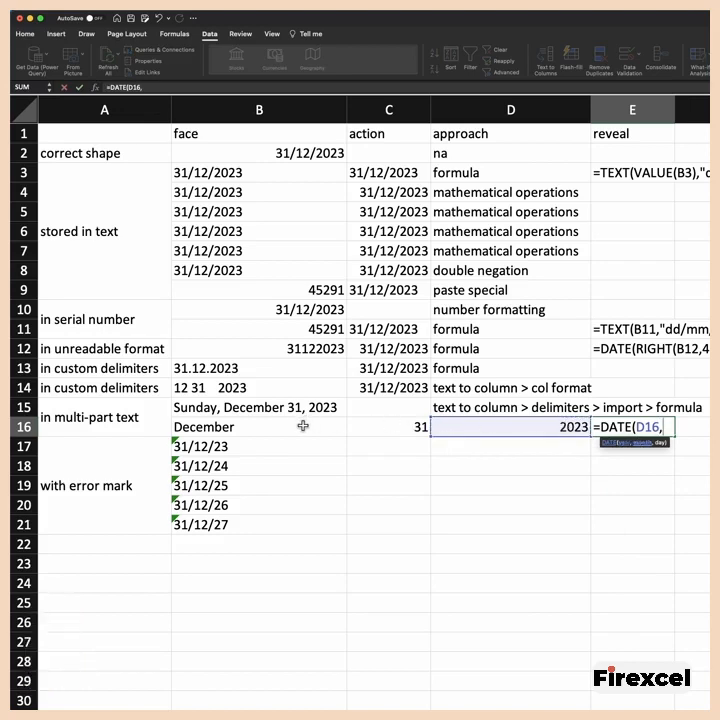
text(month)
- Complete the E16 formula as =DATE(D16,MONTH(1&B16),C16) and compare its result with the original text in B15
click(199, 89)
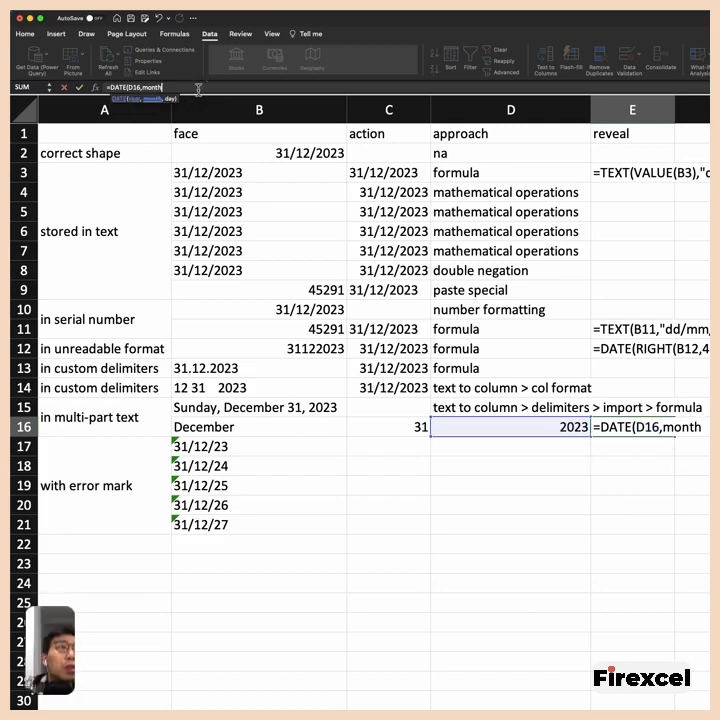
text((1&)
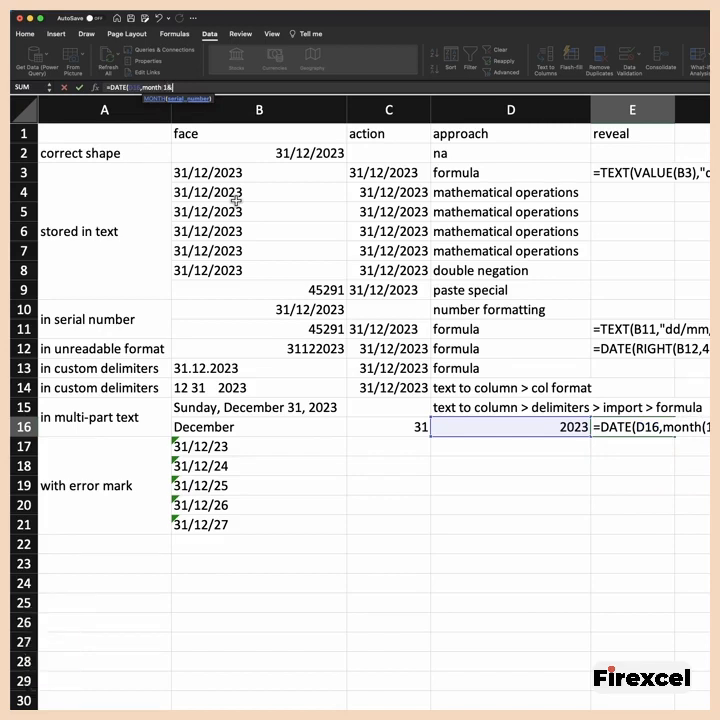
click(253, 429)
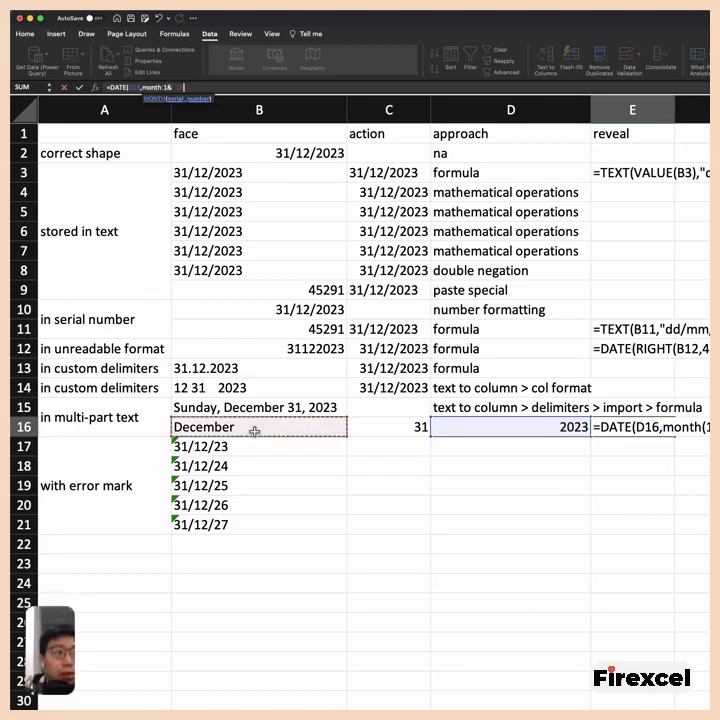
text(),)
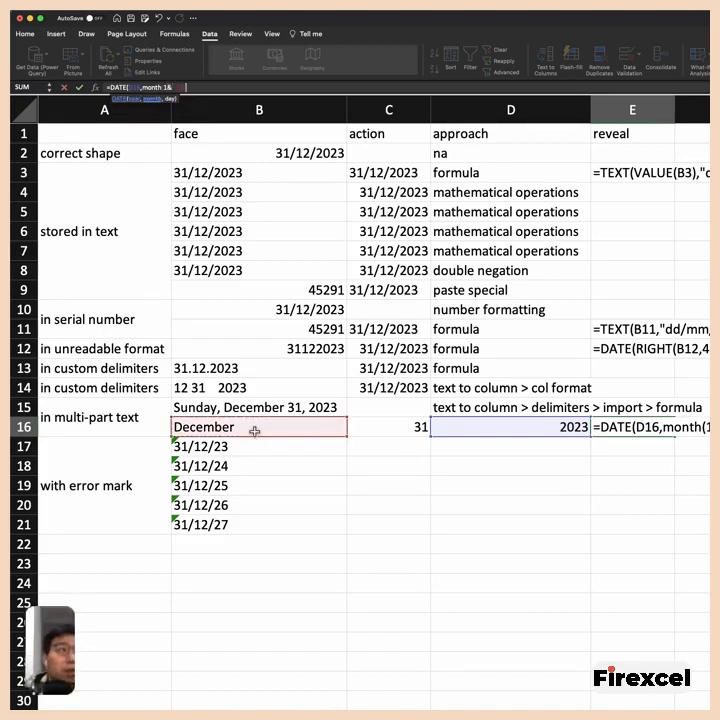
click(401, 426)
key(Return)
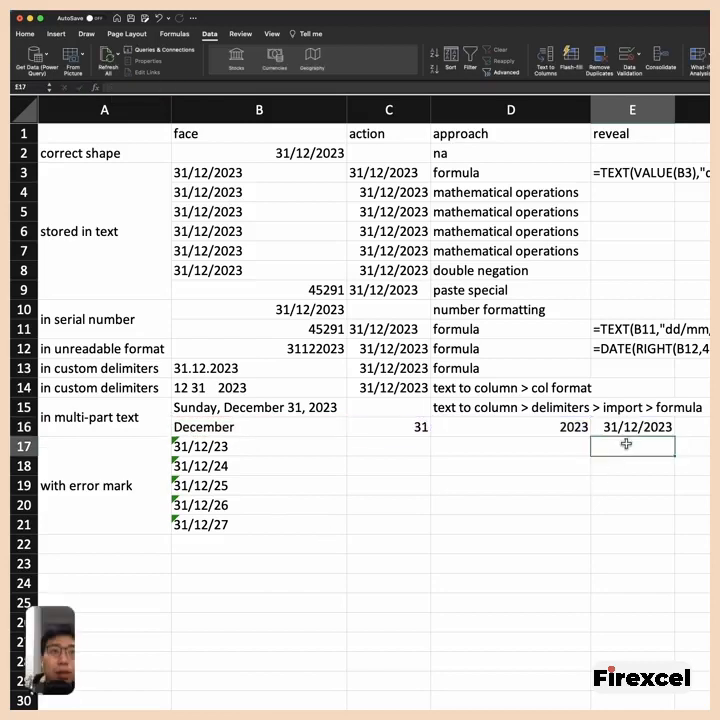
click(286, 409)
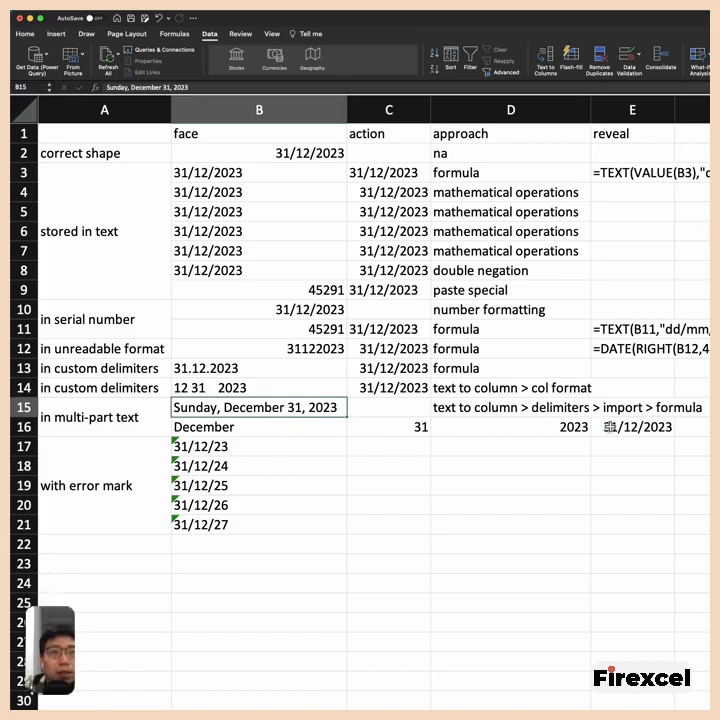
click(612, 427)
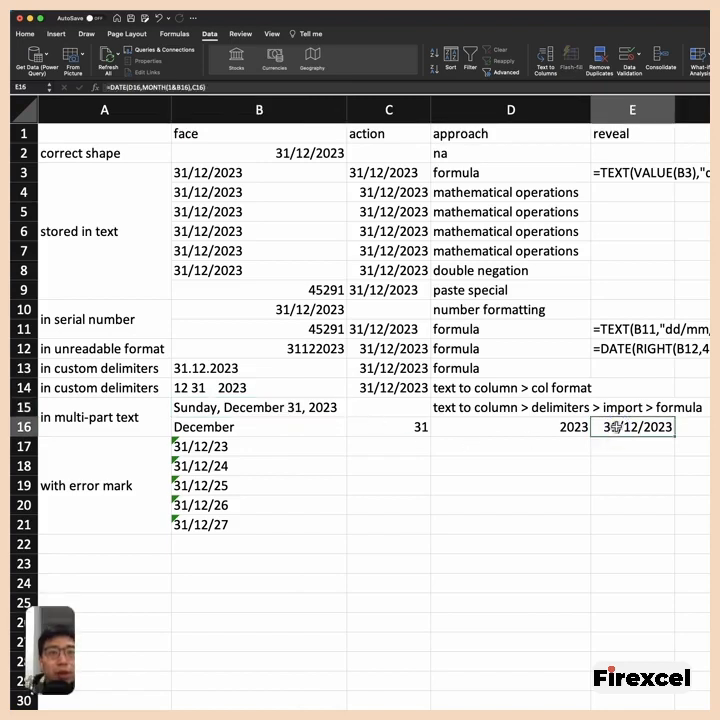
- Try the Convert XX to 20XX error-checking option on the two-digit-year text date in B17 alone
click(135, 477)
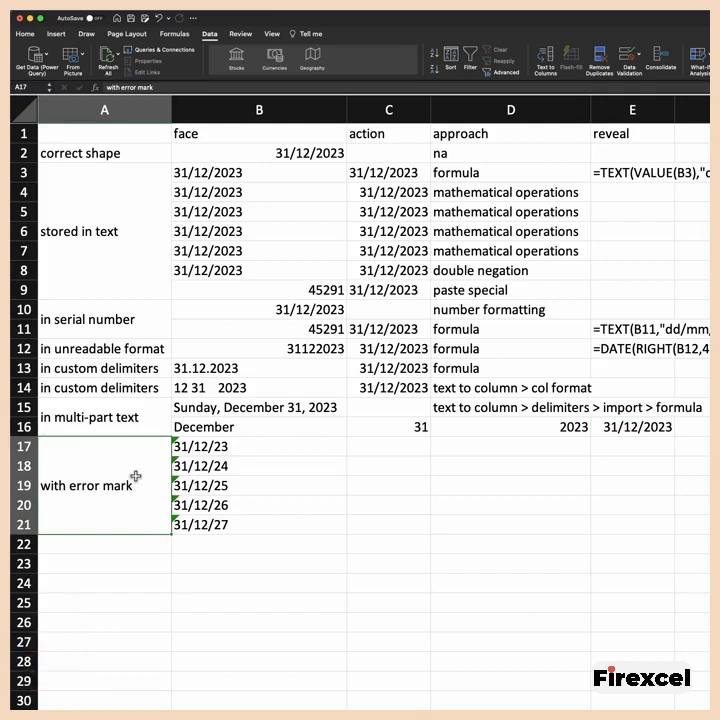
click(197, 447)
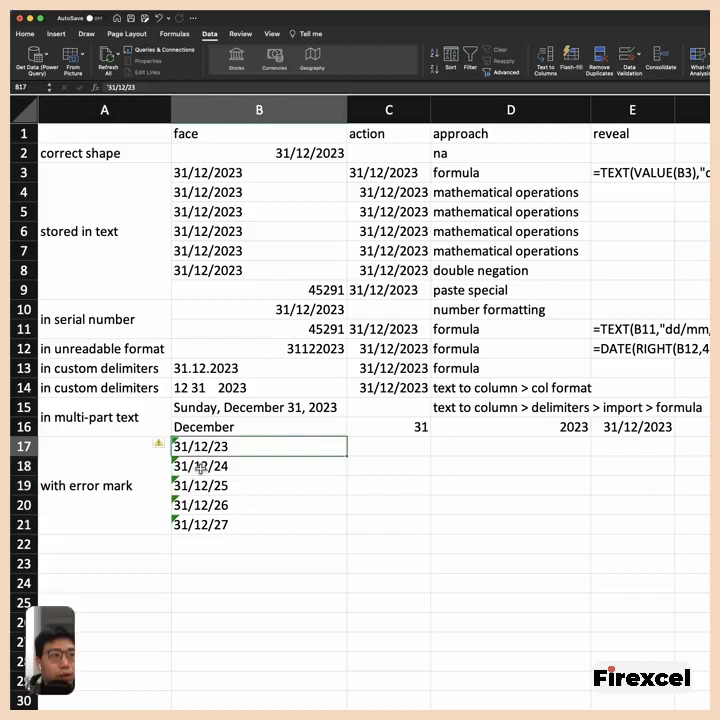
click(234, 557)
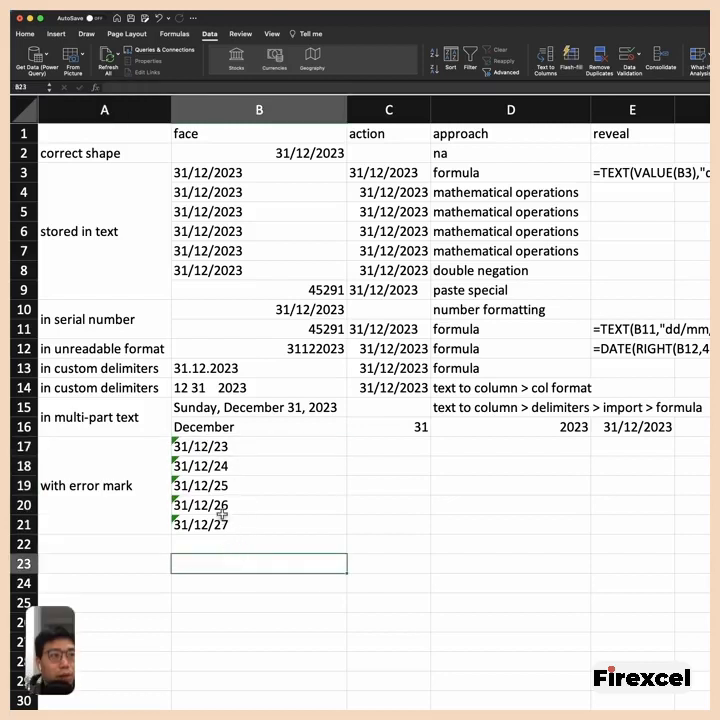
click(190, 447)
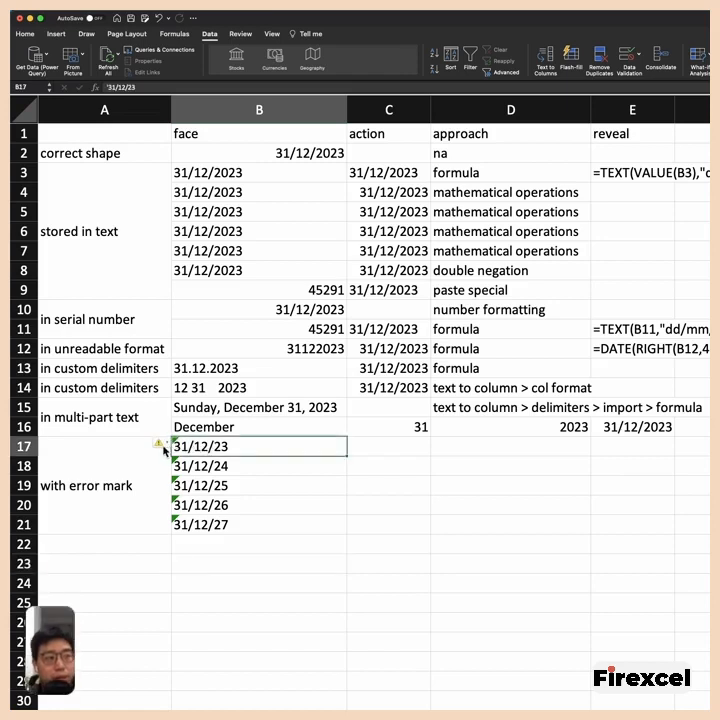
click(166, 449)
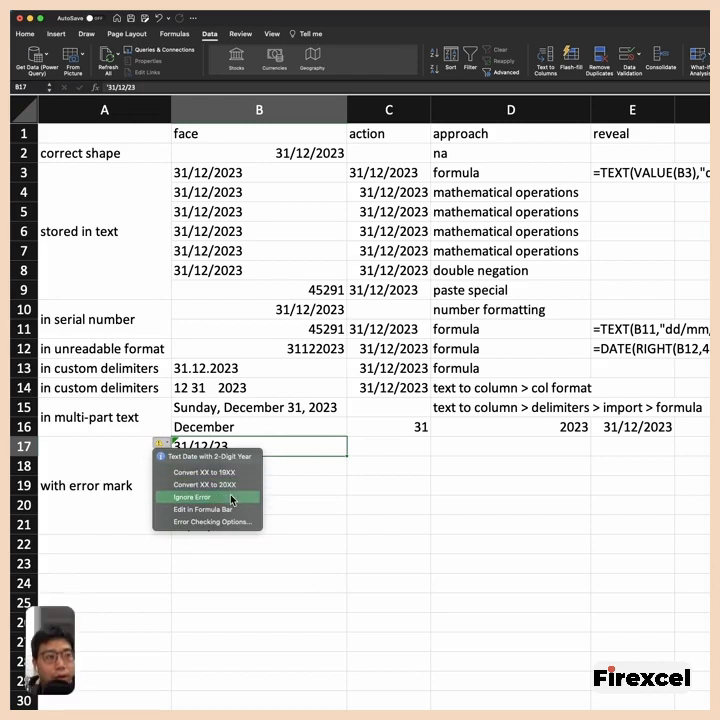
click(208, 486)
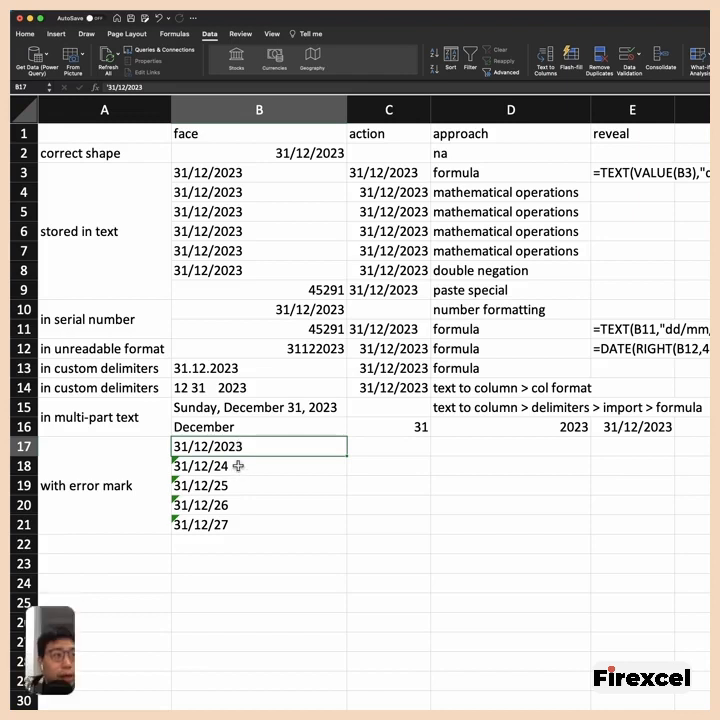
click(234, 462)
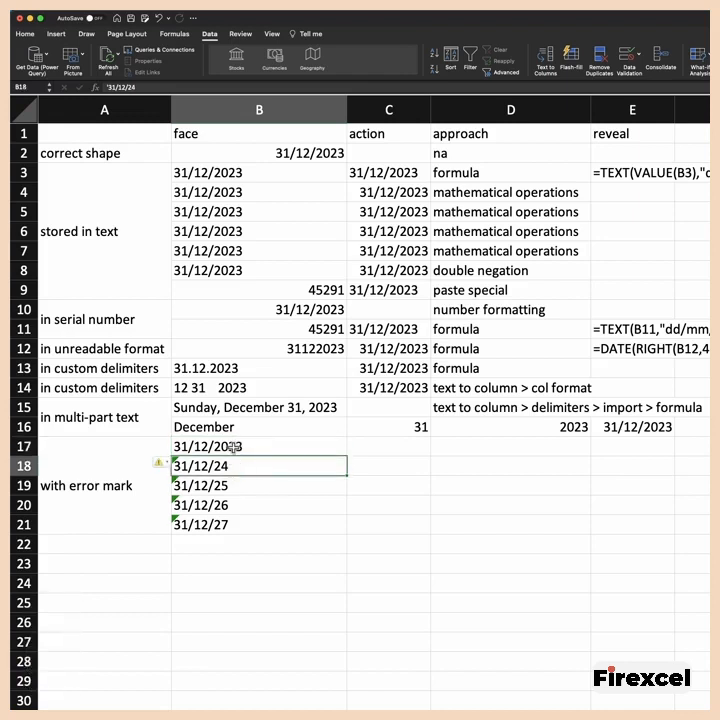
- Convert the two-digit years in B17:B21 to 20XX through the error-checking options, and inspect B17's content for a text apostrophe
drag(211, 447, 206, 520)
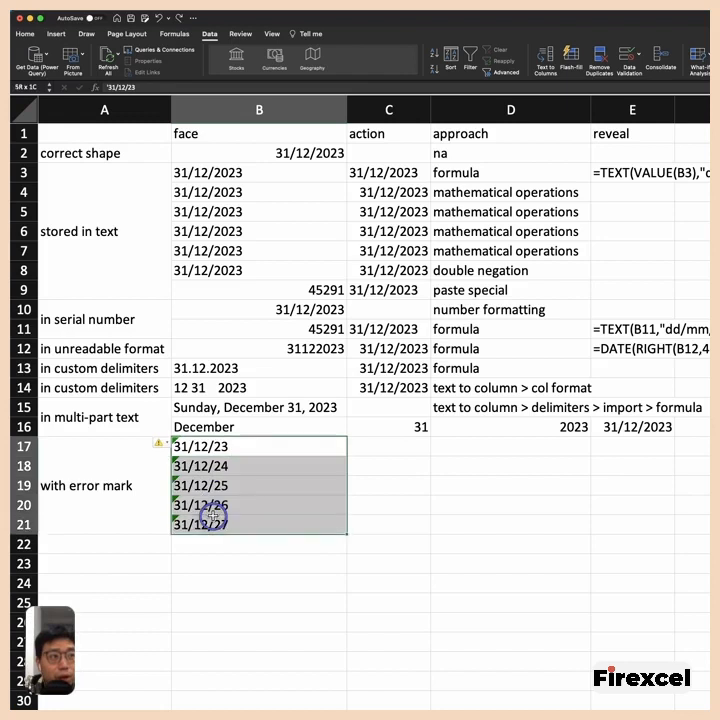
click(165, 444)
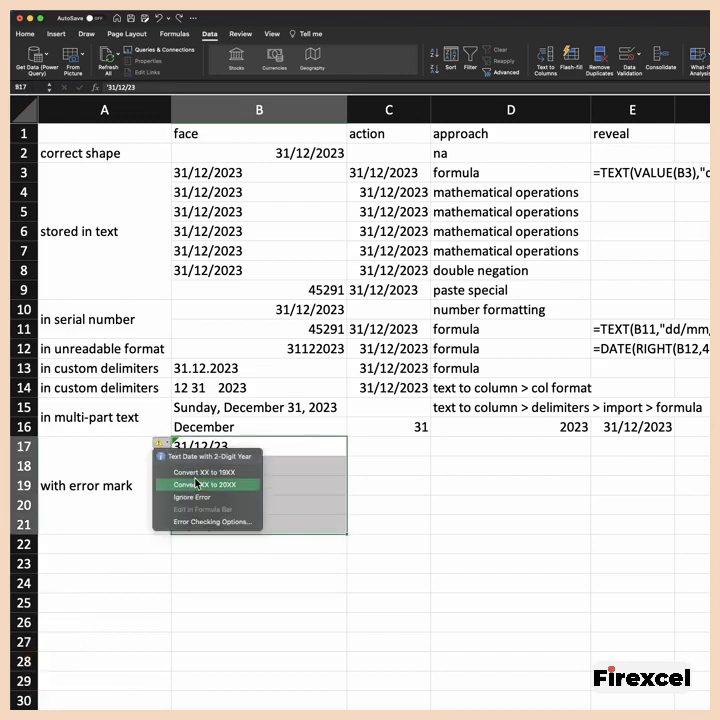
click(196, 484)
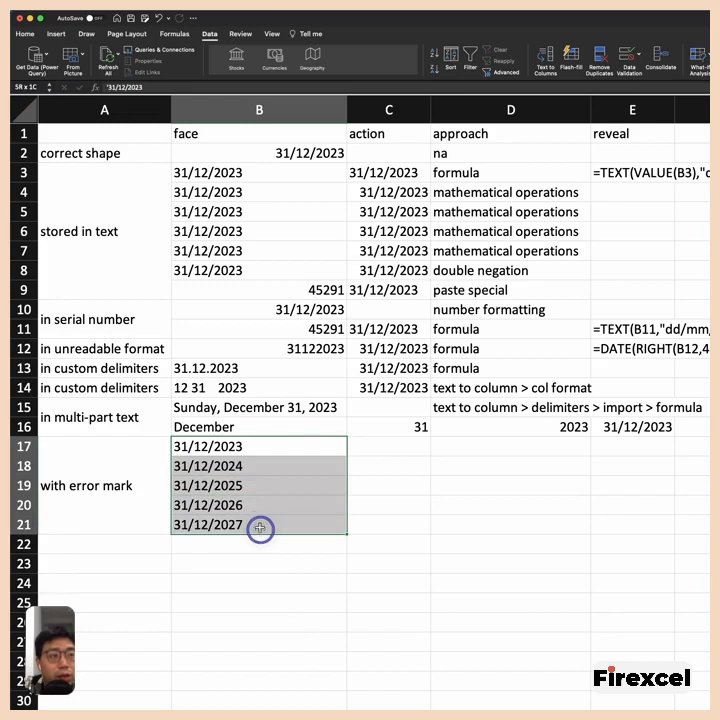
drag(260, 528, 260, 527)
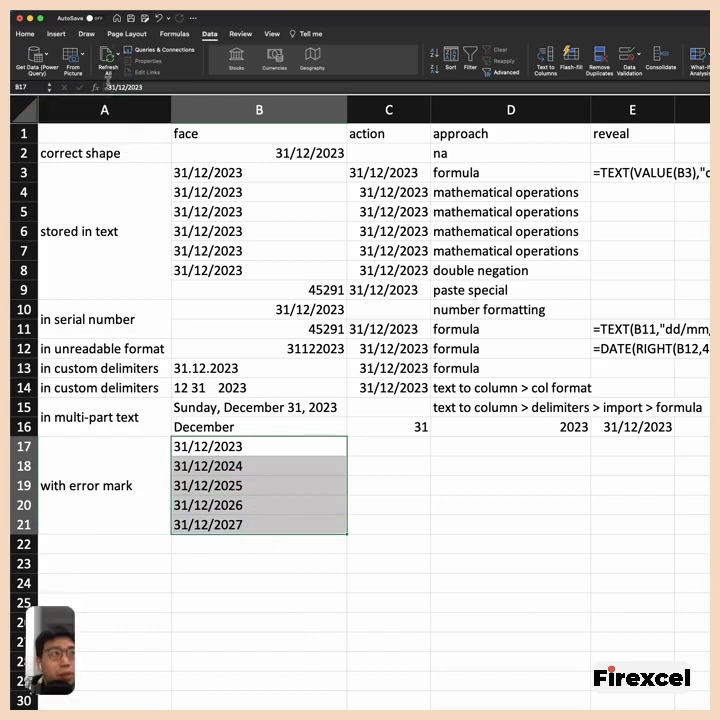
double_click(215, 446)
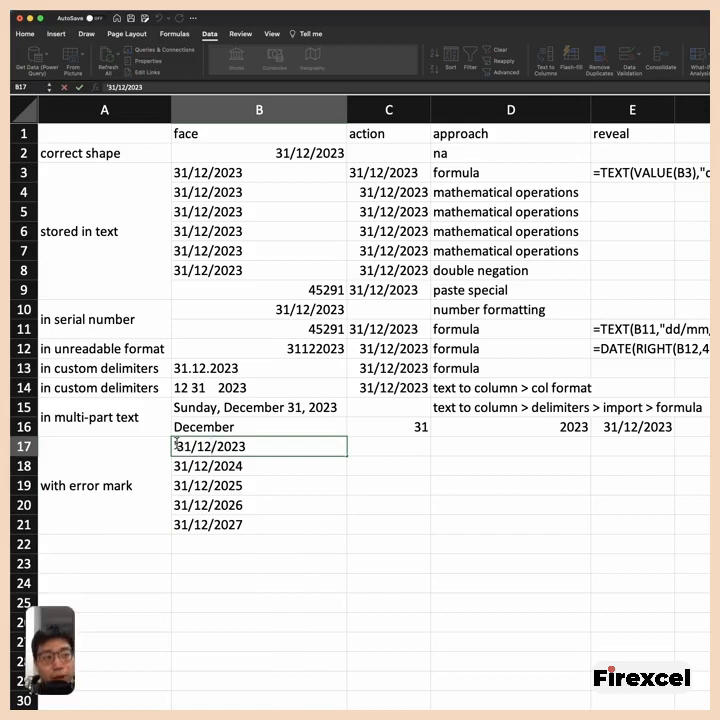
click(243, 466)
- Enter =VALUE(B17) in C17 and fill the formula down to C21
drag(389, 446, 373, 537)
text(=va)
key(Tab)
key(Left)
text())
key(Return)
click(402, 452)
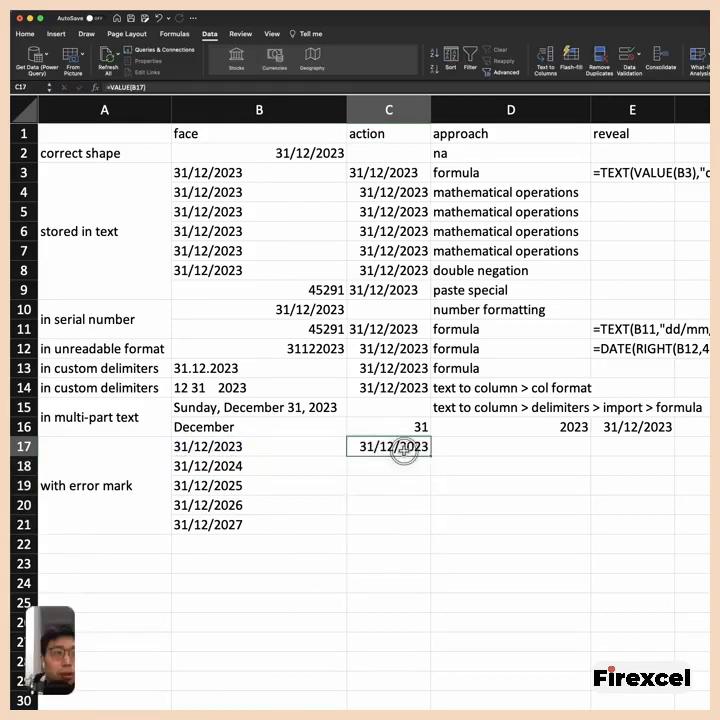
drag(430, 455, 427, 529)
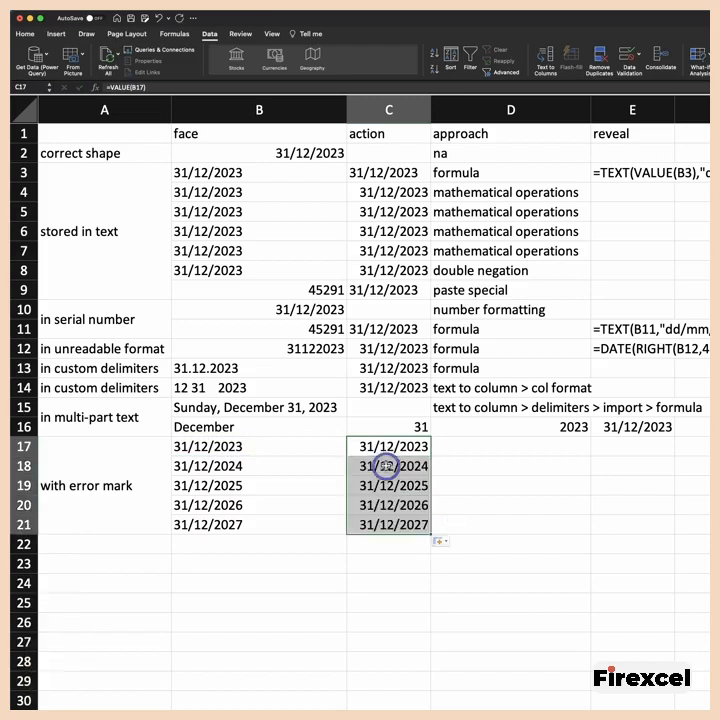
drag(386, 466, 381, 503)
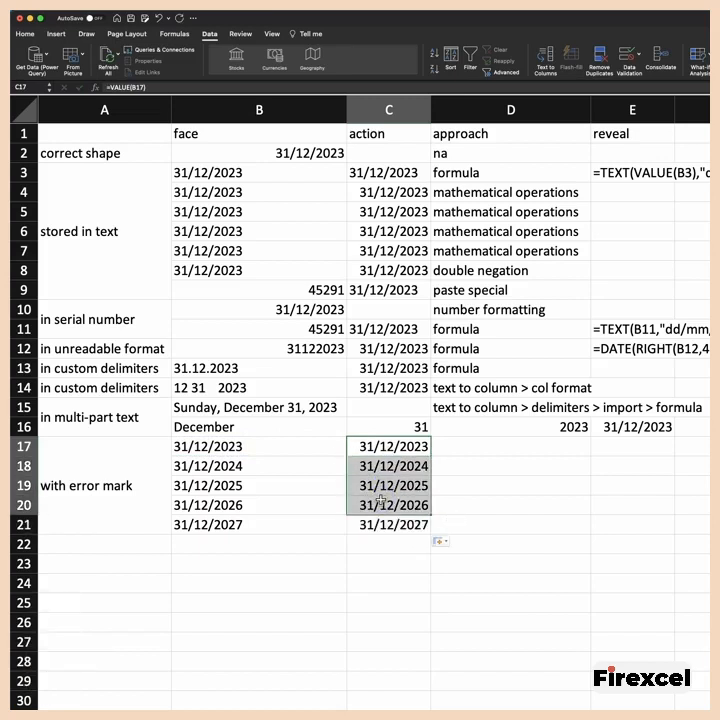